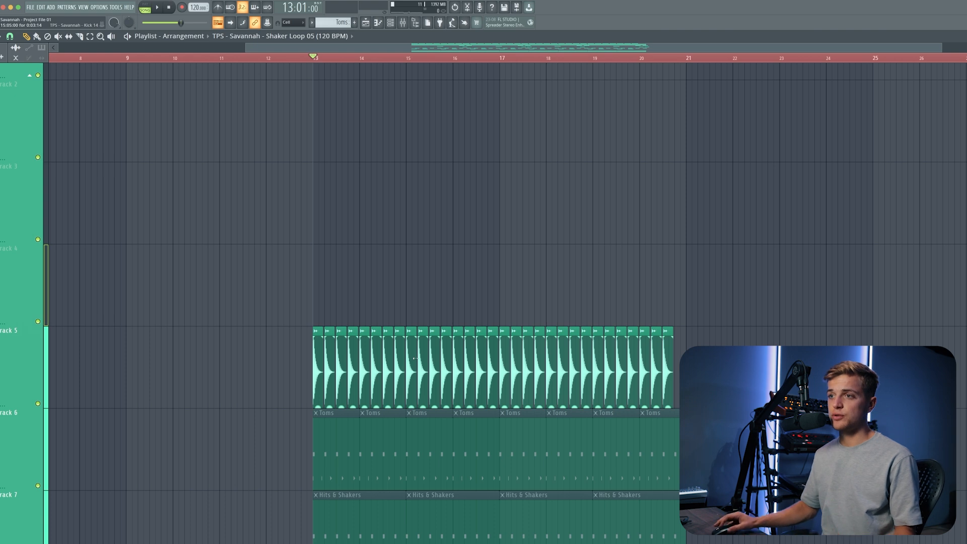
Zoom into the drum clips around bar 13 and loop playback over bars 13 to 15 in the playlist.
scroll(415, 359, down, 1)
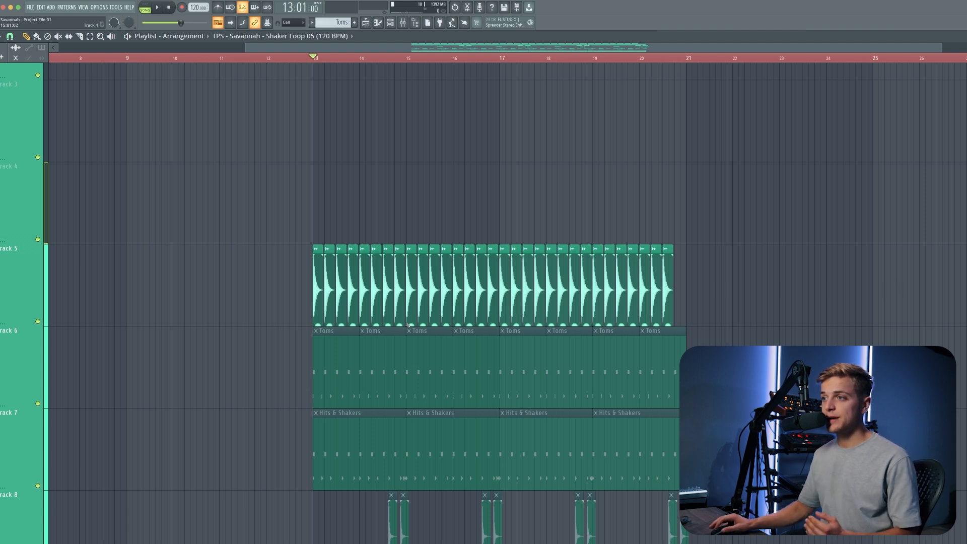
scroll(397, 138, up, 1)
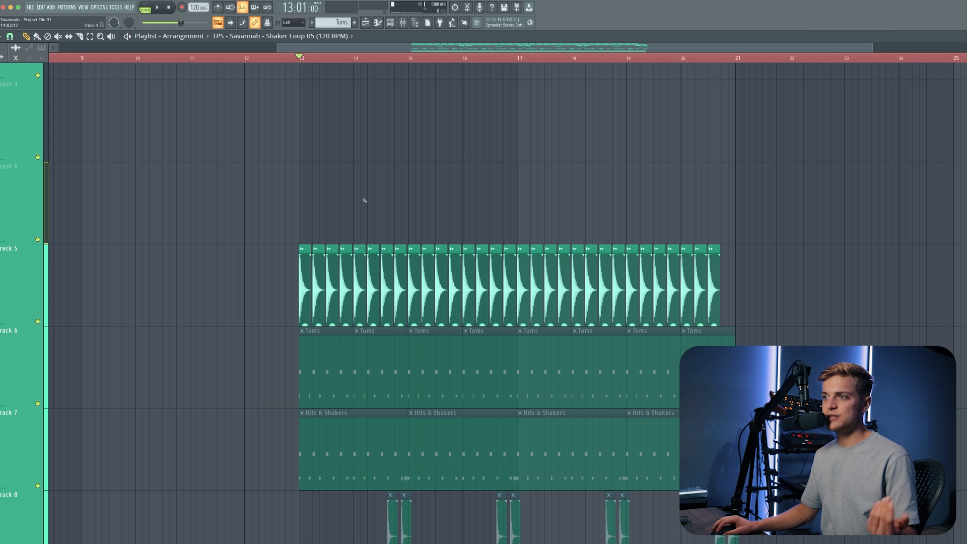
scroll(365, 212, up, 2)
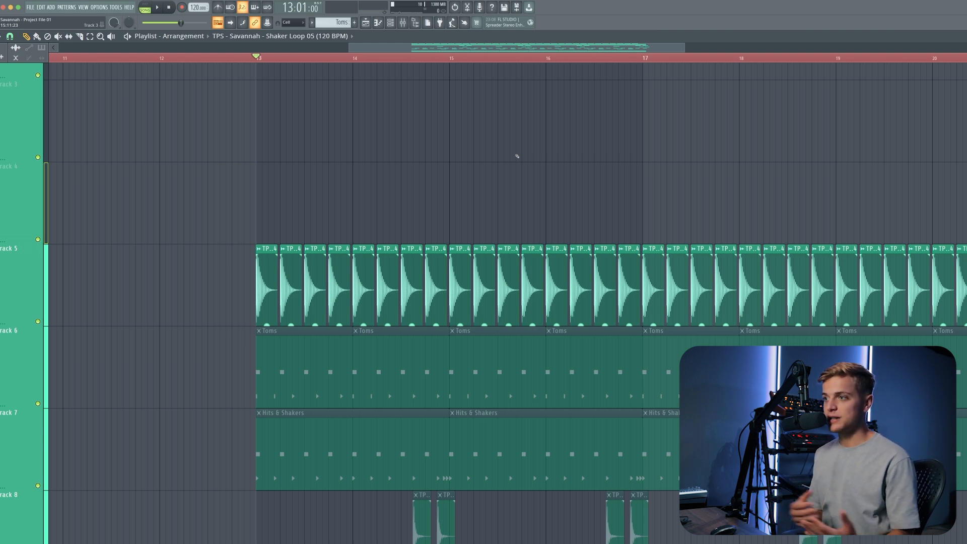
scroll(518, 156, down, 1)
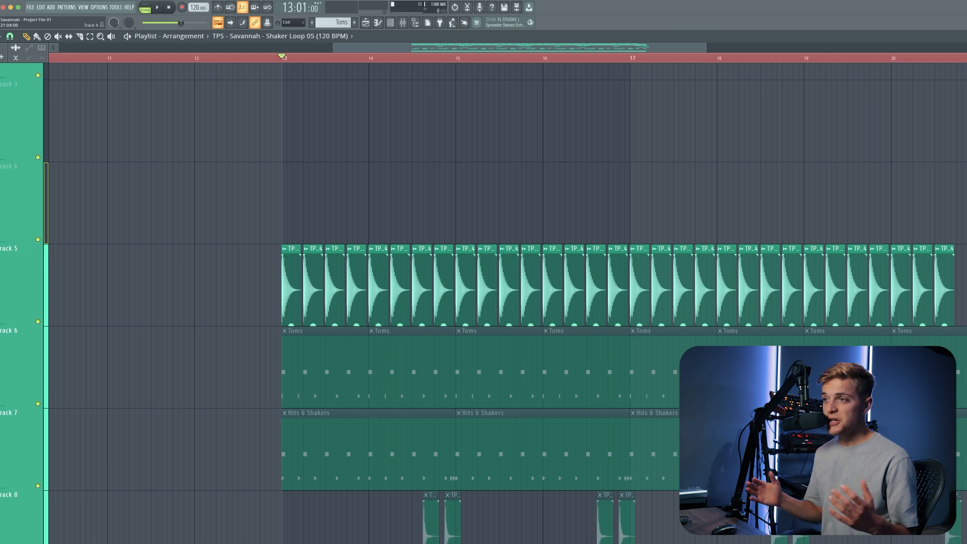
scroll(965, 201, up, 2)
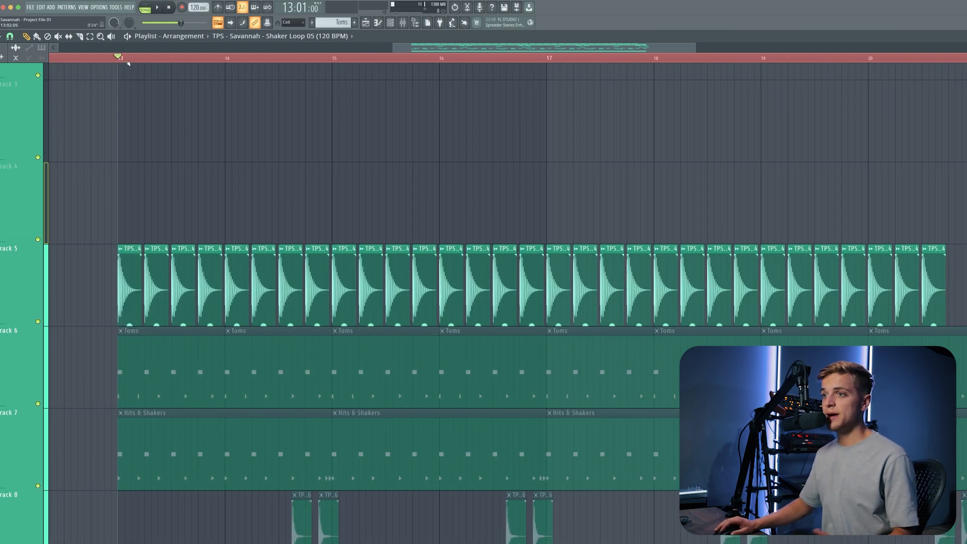
key(space)
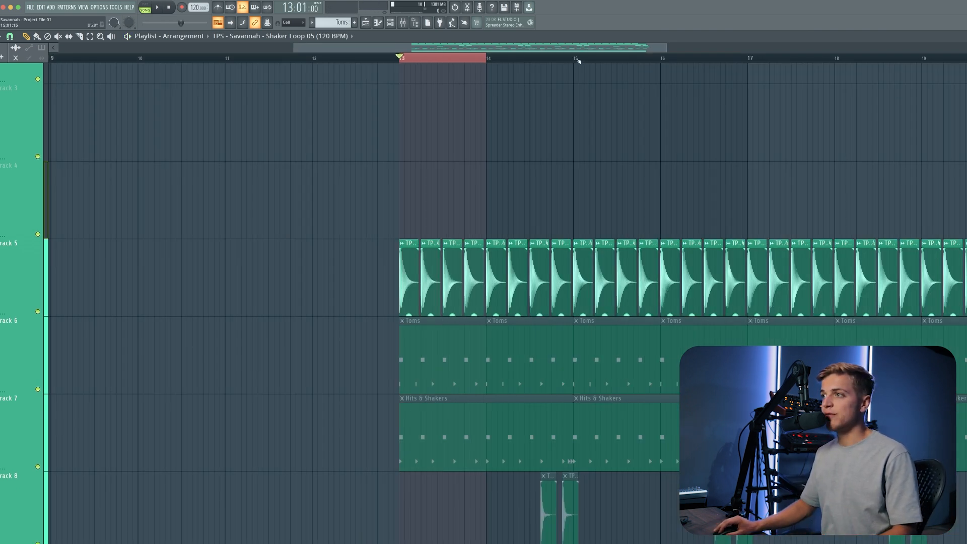
drag(574, 58, 410, 82)
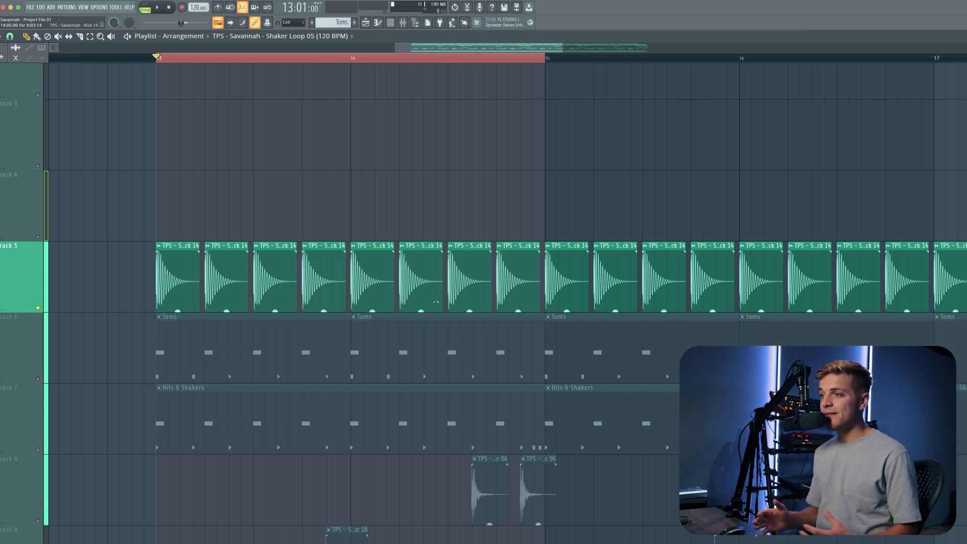
Open the Kick 14 clip's pattern in the piano roll.
scroll(437, 302, down, 1)
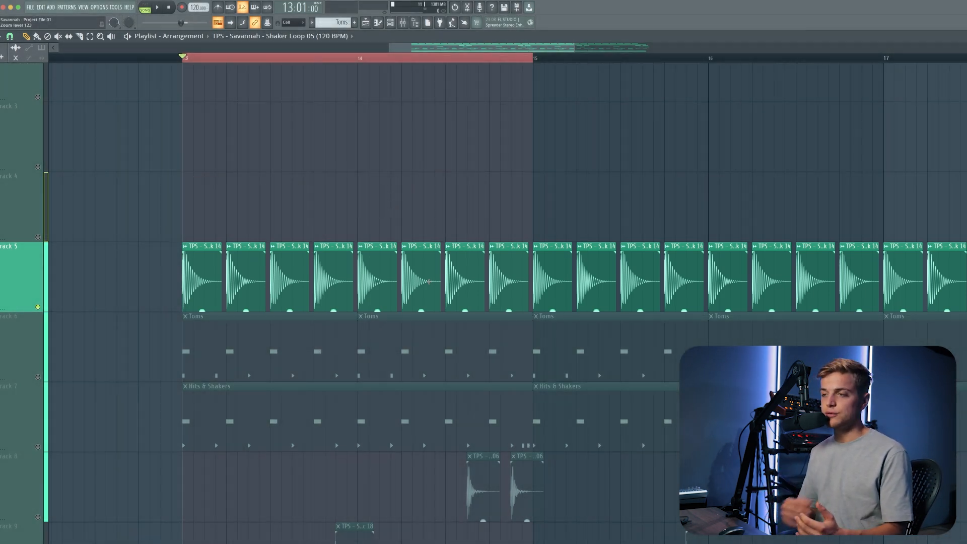
scroll(429, 281, down, 2)
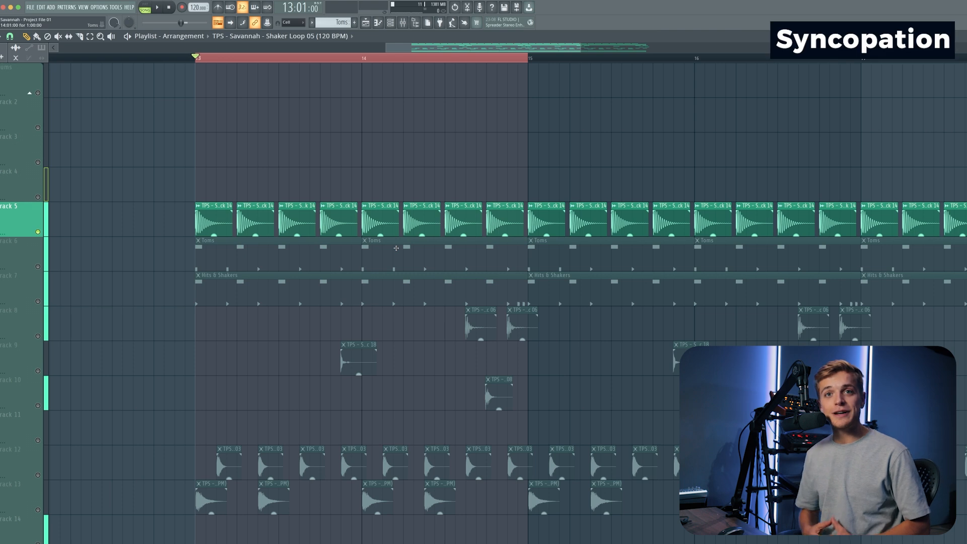
double_click(396, 248)
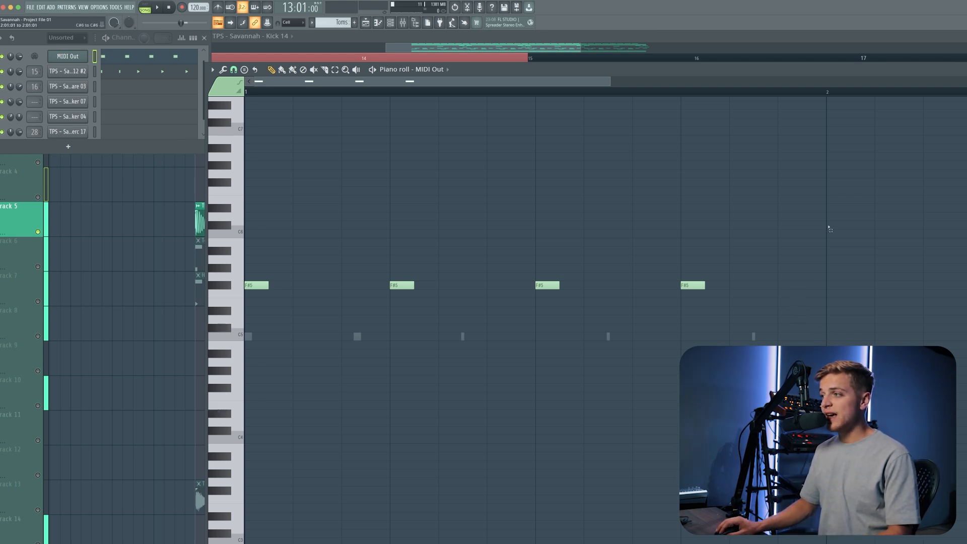
Select the kick notes and mark each beat in turn with time selections to compare strong and weak beats.
drag(827, 222, 221, 397)
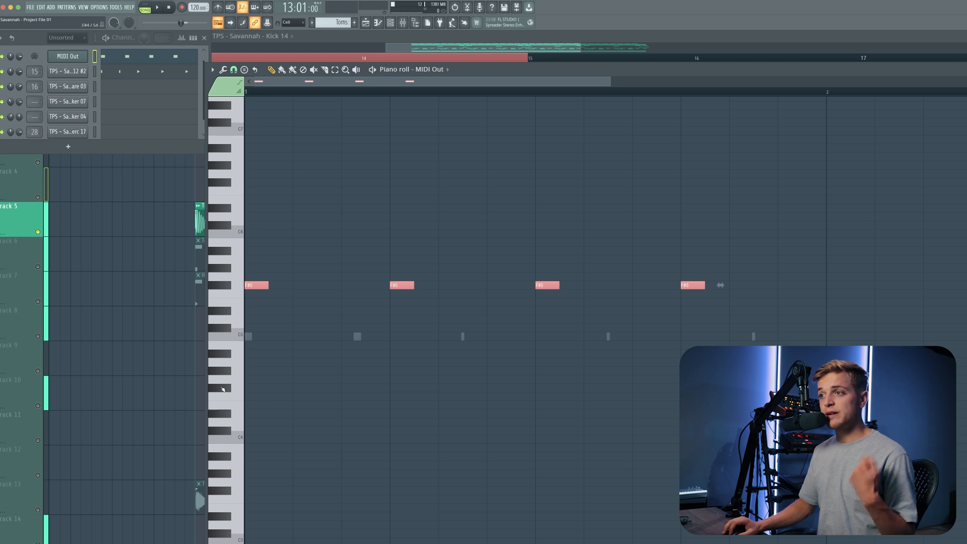
click(282, 383)
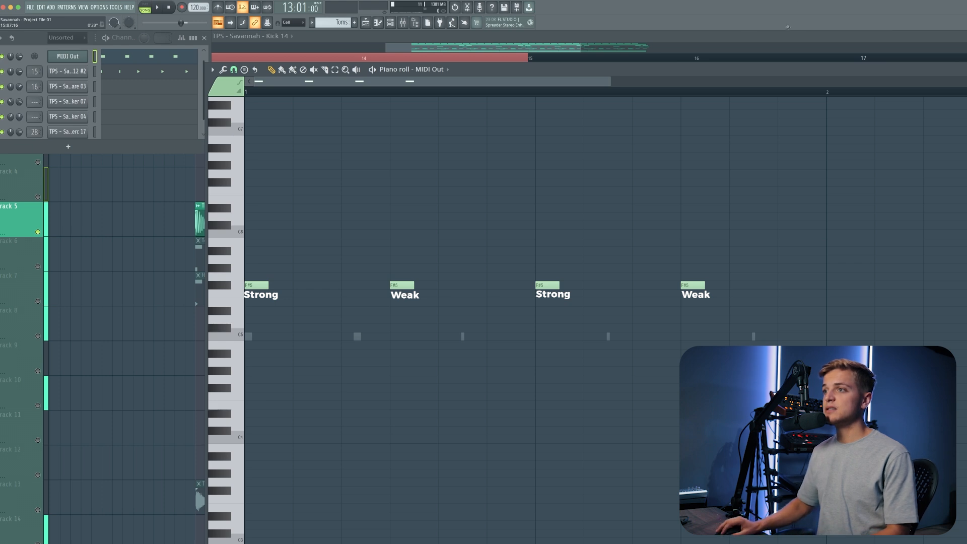
drag(391, 94, 246, 96)
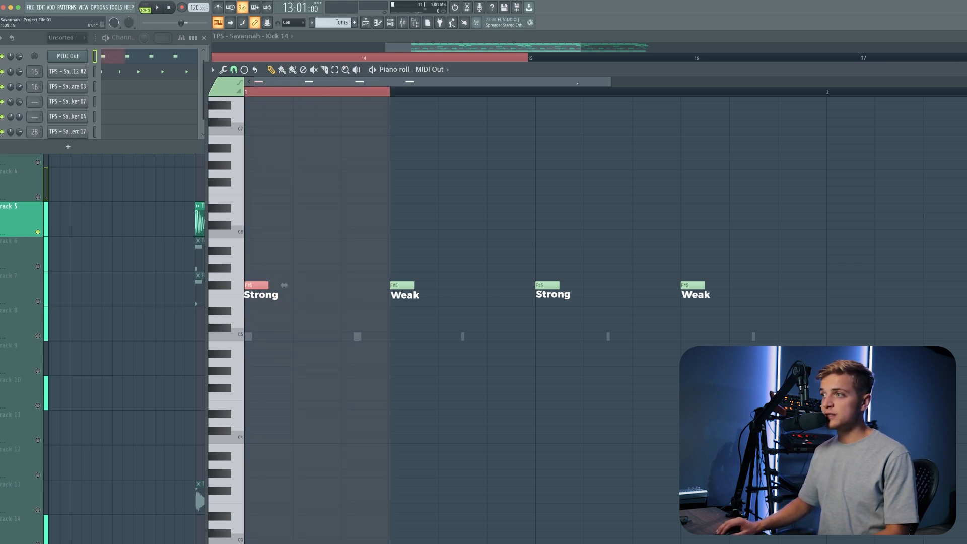
drag(537, 94, 681, 98)
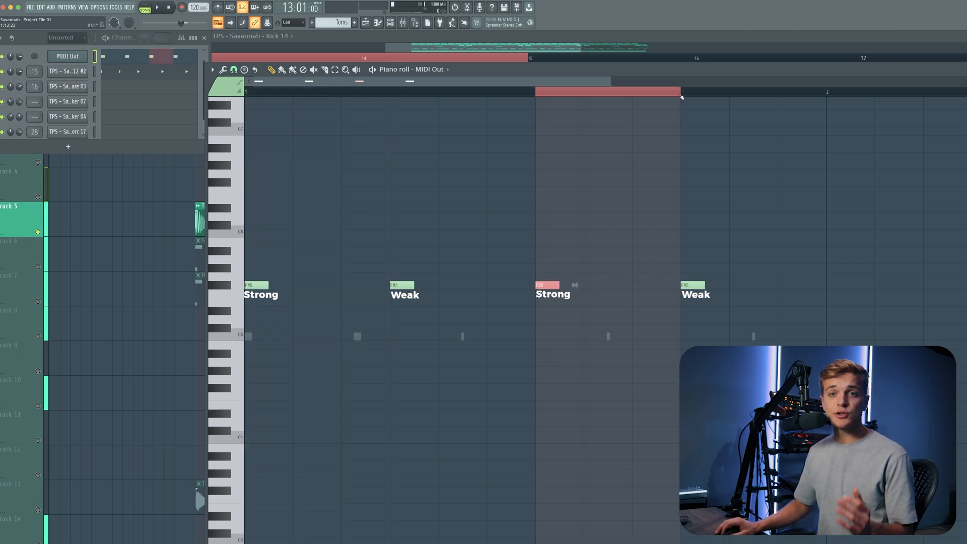
drag(391, 94, 530, 95)
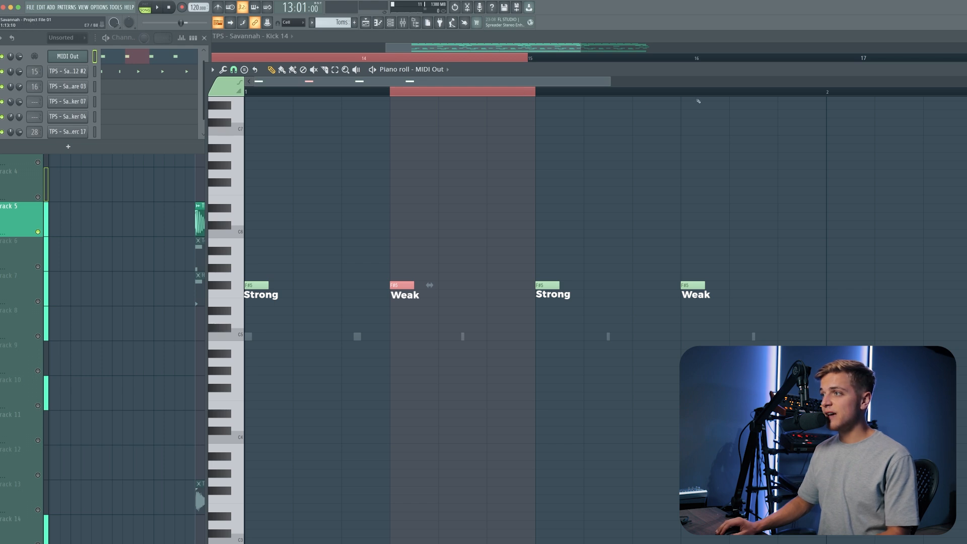
drag(699, 98, 817, 132)
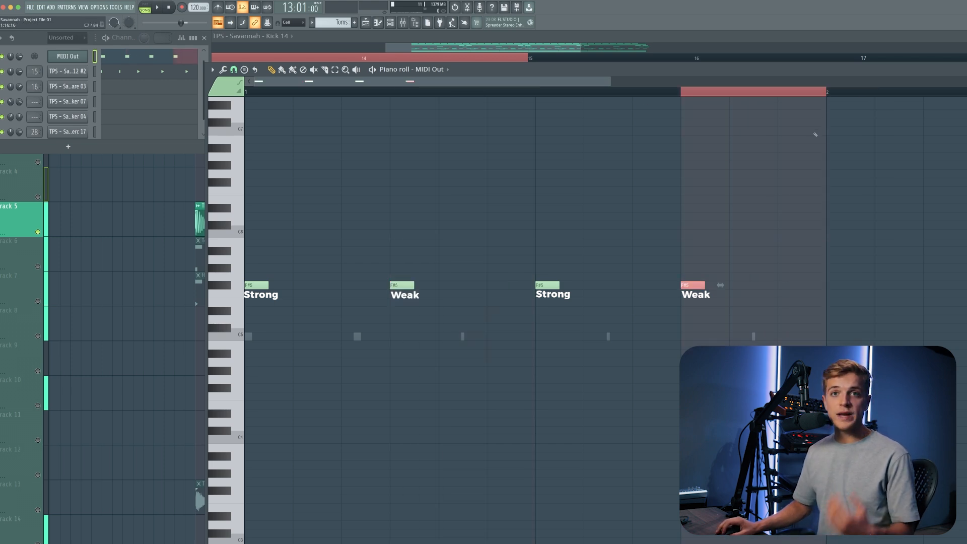
super+click(842, 162)
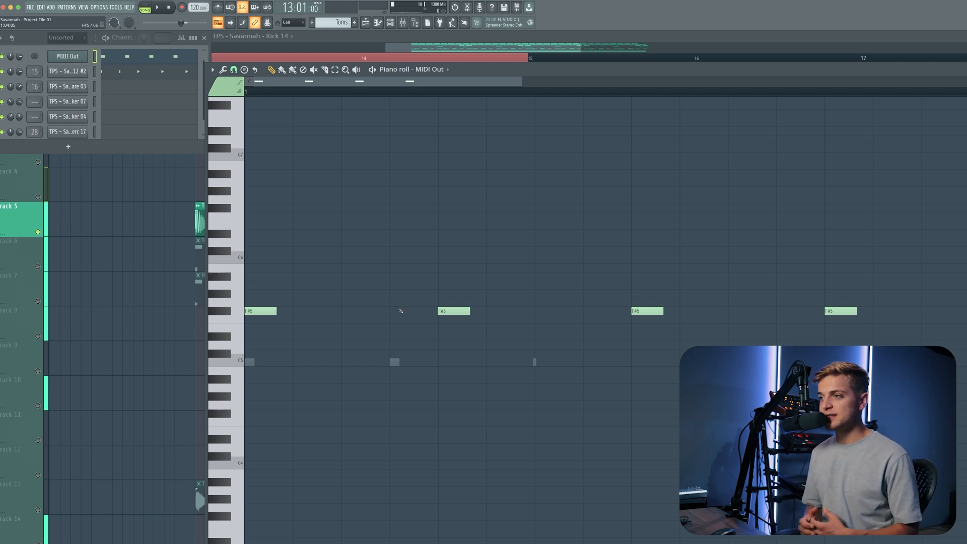
Examine the kick pattern by marking its first beat and selecting all of its notes.
drag(441, 92, 246, 93)
drag(442, 94, 438, 94)
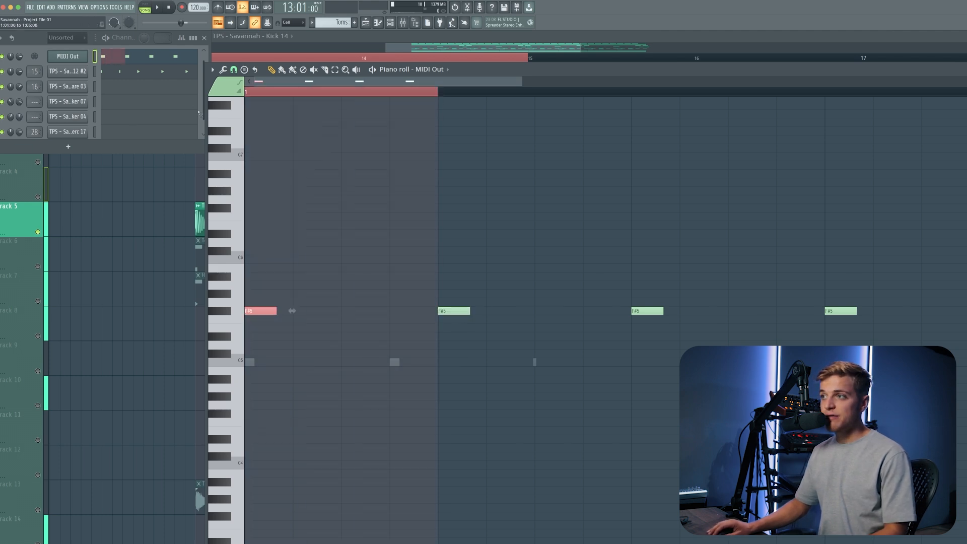
key(ctrl+a)
ctrl+click(318, 217)
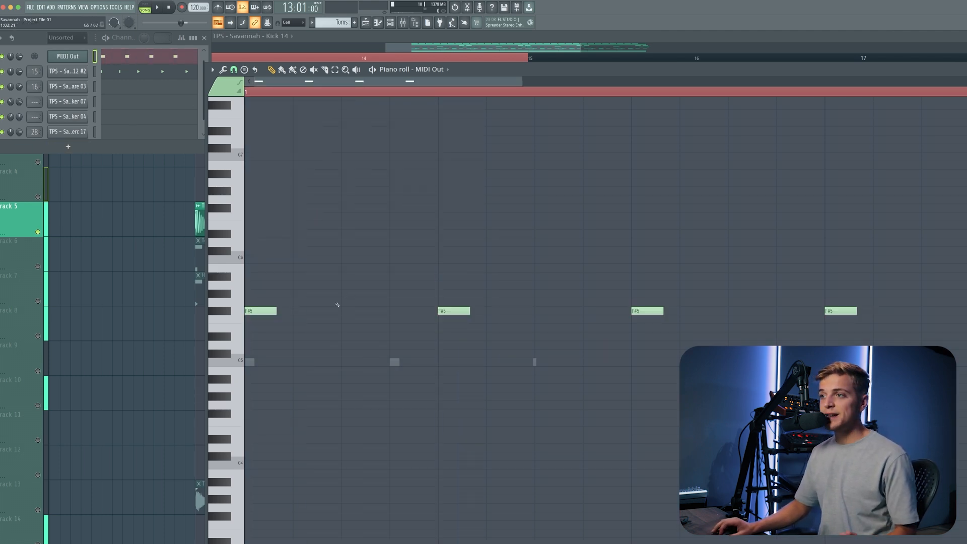
drag(305, 282, 422, 357)
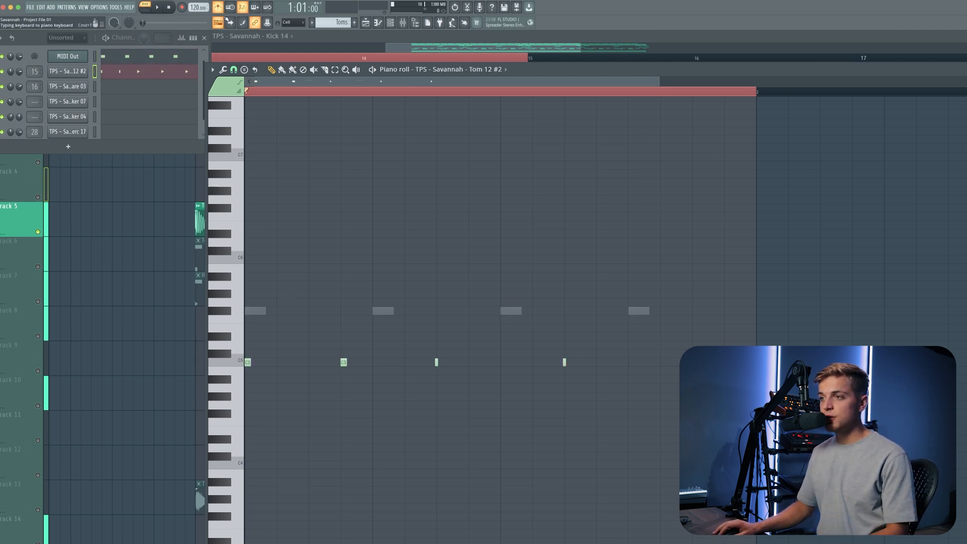
Play the Tom 12 #2 pattern and select its later hits to compare them with the downbeat.
key(space)
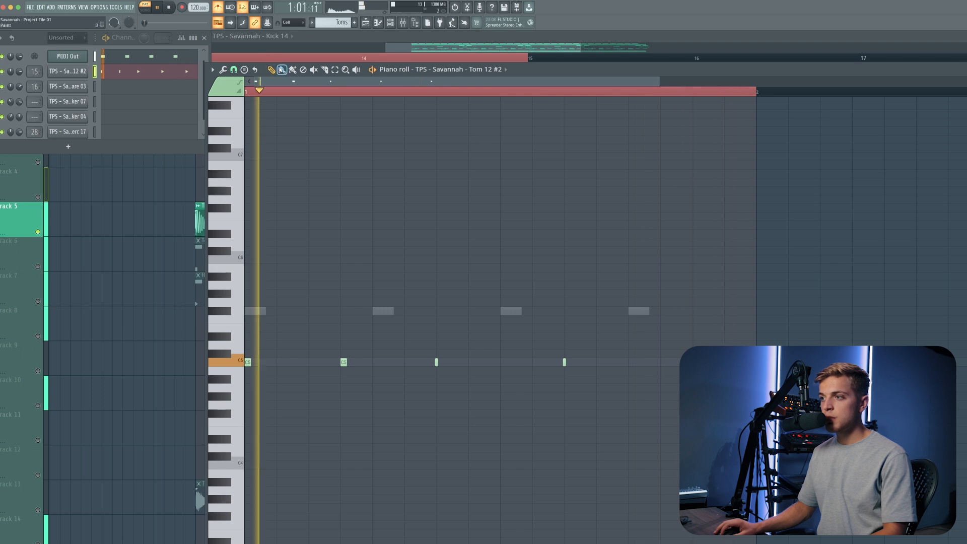
key(space)
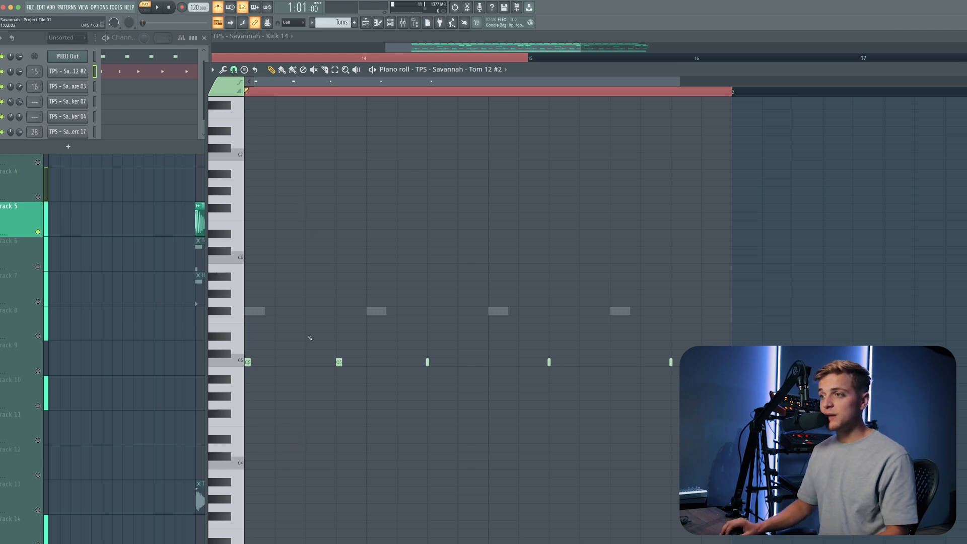
drag(311, 338, 698, 410)
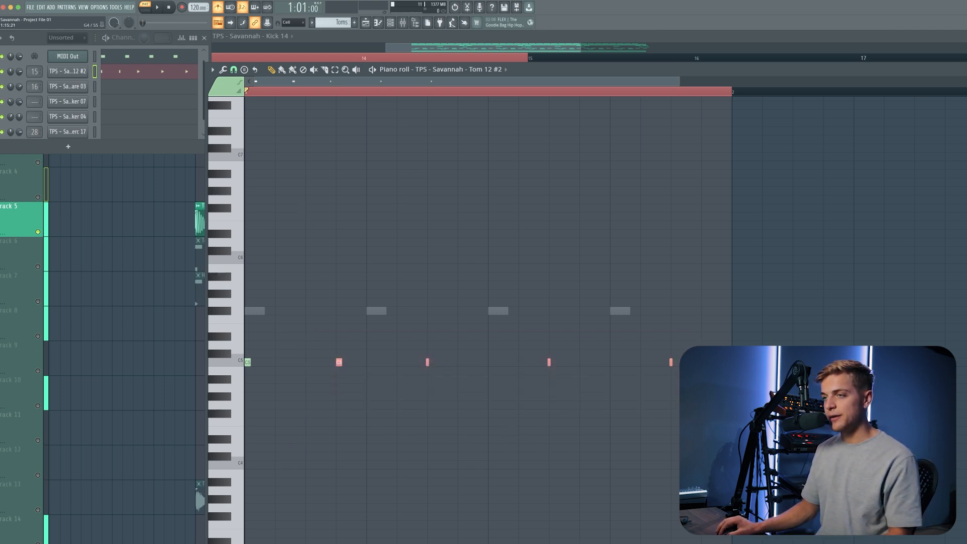
super+click(698, 409)
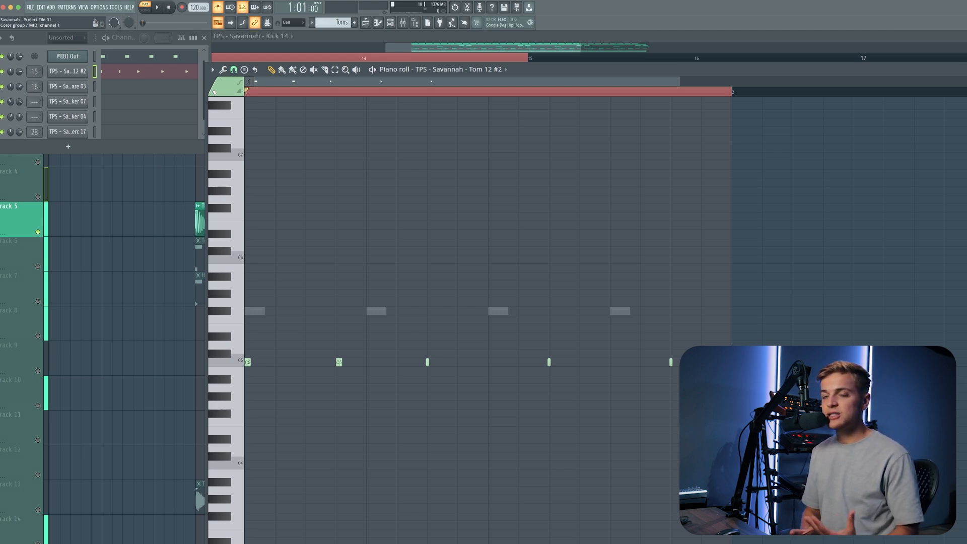
key(space)
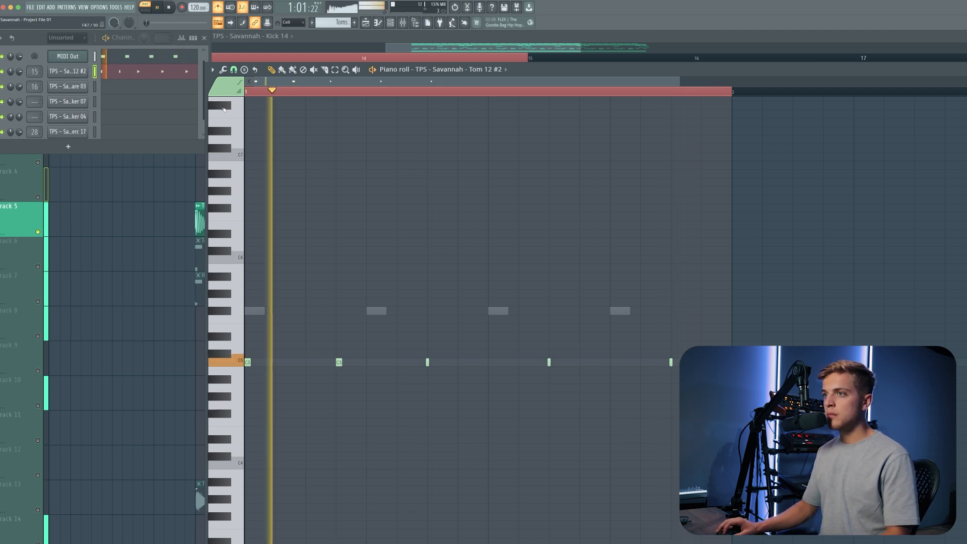
Mute the Toms clips along Track 6 with the Mute tool.
right_click(125, 205)
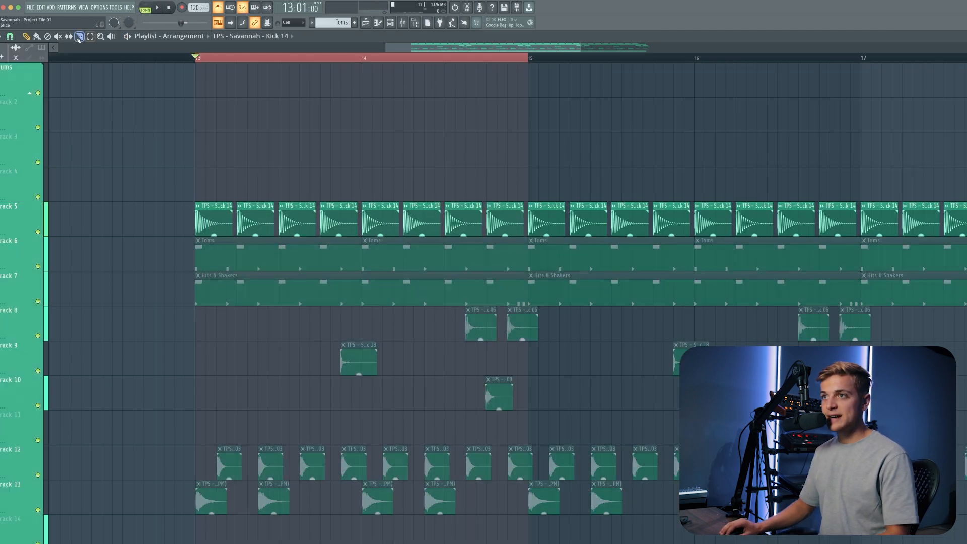
click(60, 36)
click(248, 258)
scroll(248, 258, down, 5)
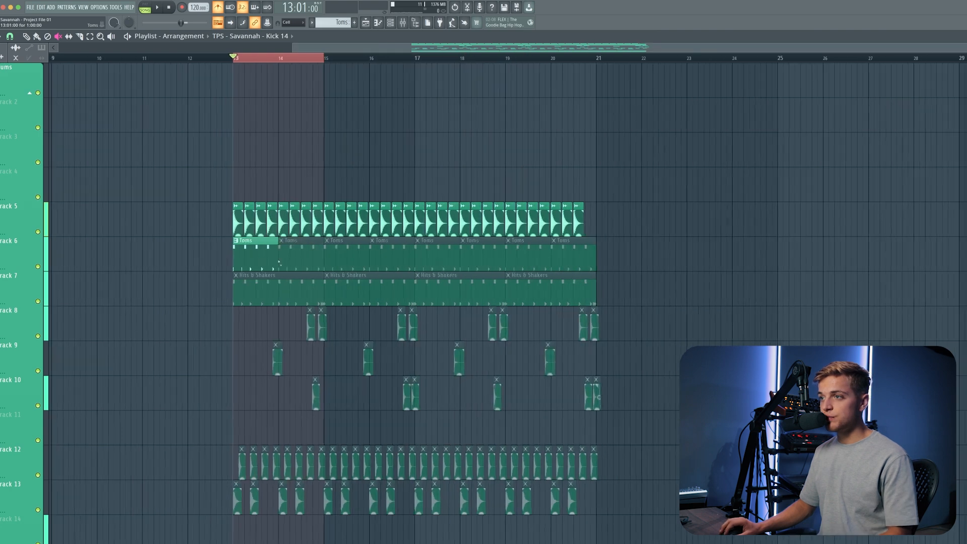
drag(282, 256, 616, 253)
Play back the looped arrangement section and stop it.
scroll(218, 232, up, 1)
key(space)
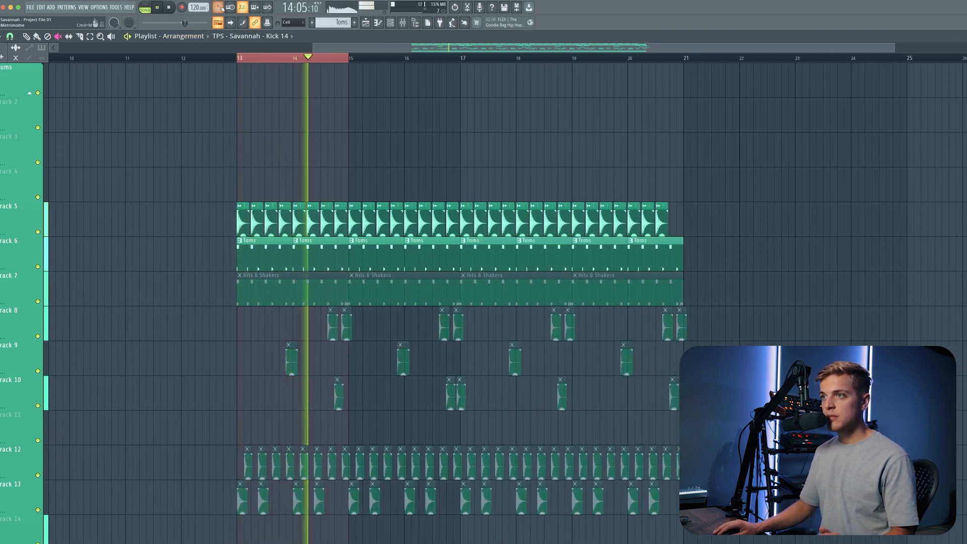
key(space)
scroll(386, 237, up, 2)
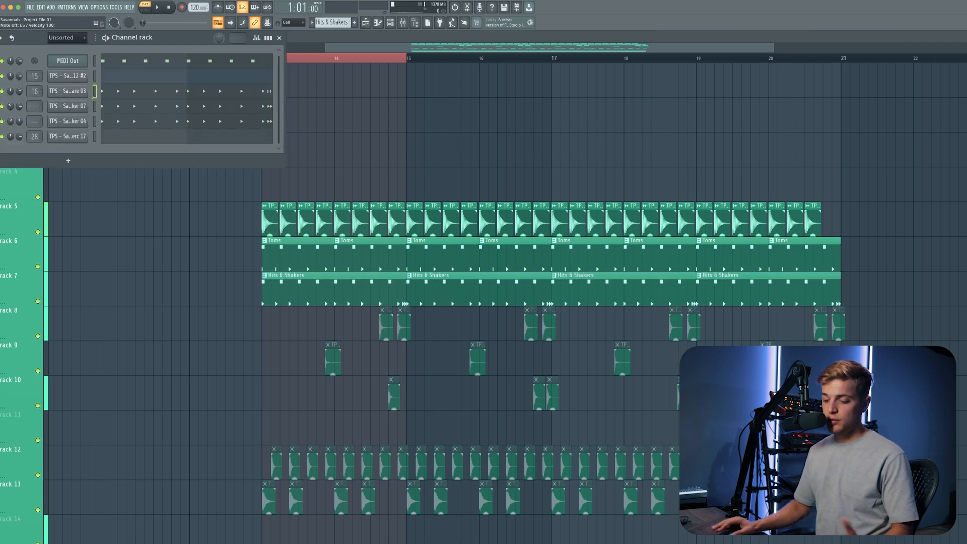
Select the Shaker 07 and Shaker 04 channels in turn in the channel rack.
click(95, 106)
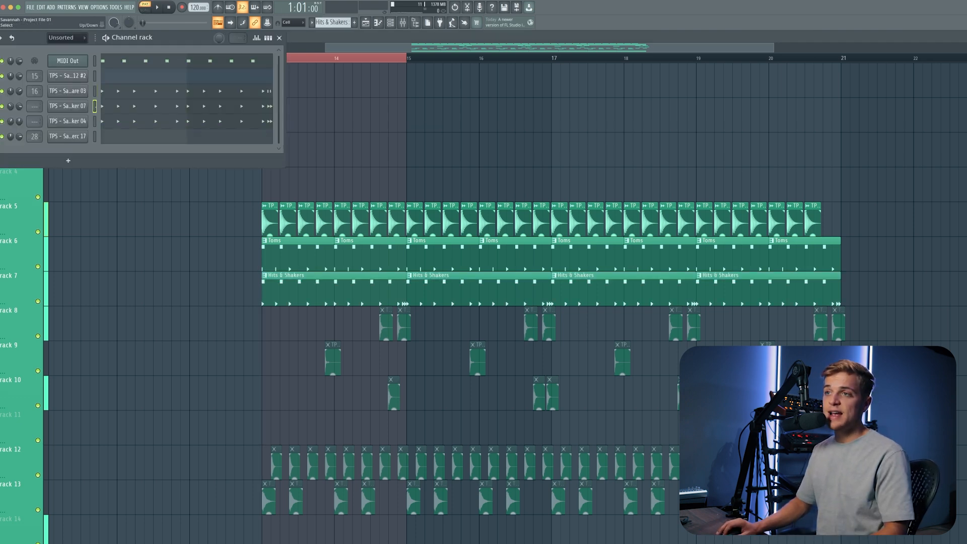
key(x)
click(94, 121)
key(x)
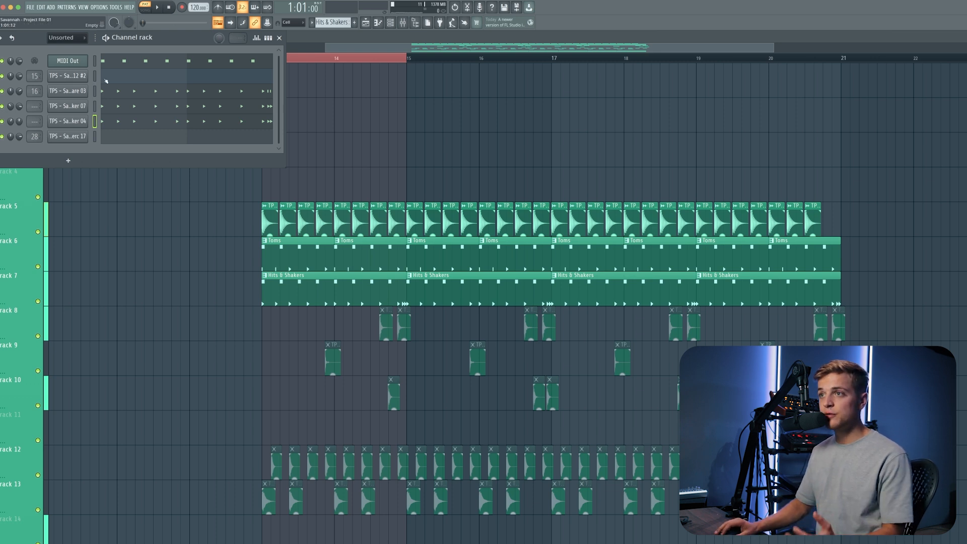
Open the Snare 03 pattern in the piano roll and loop-play the notes in the second half of its second bar.
click(125, 92)
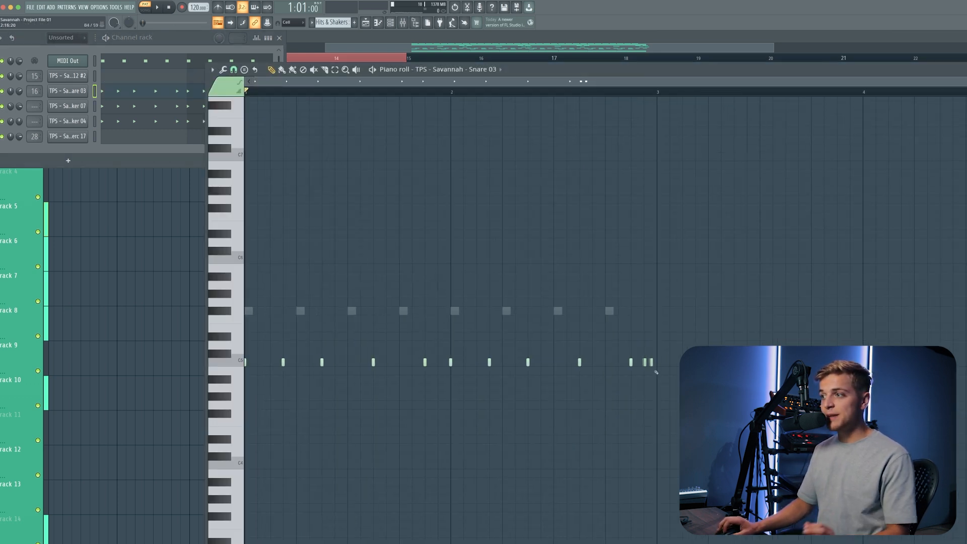
scroll(654, 133, up, 3)
drag(665, 93, 508, 93)
key(space)
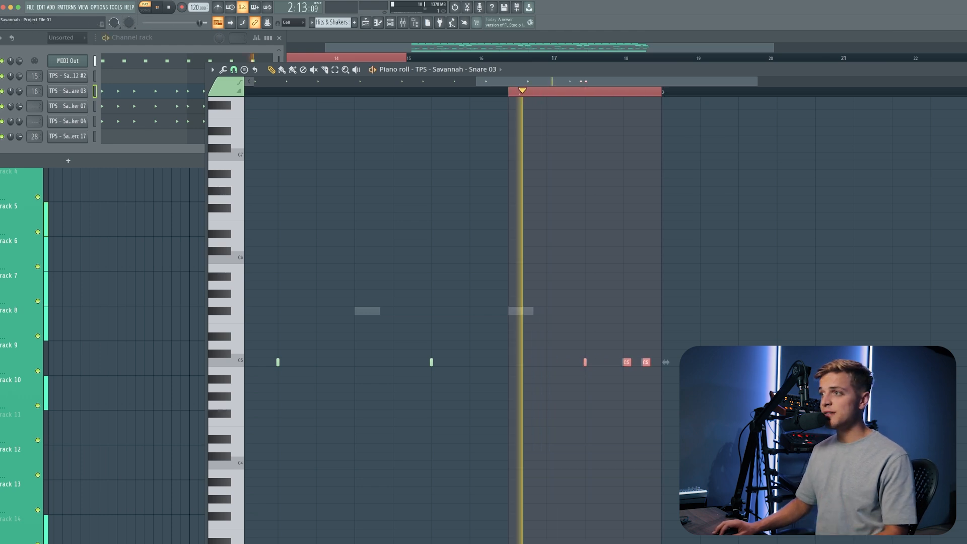
key(super+d)
scroll(483, 245, down, 5)
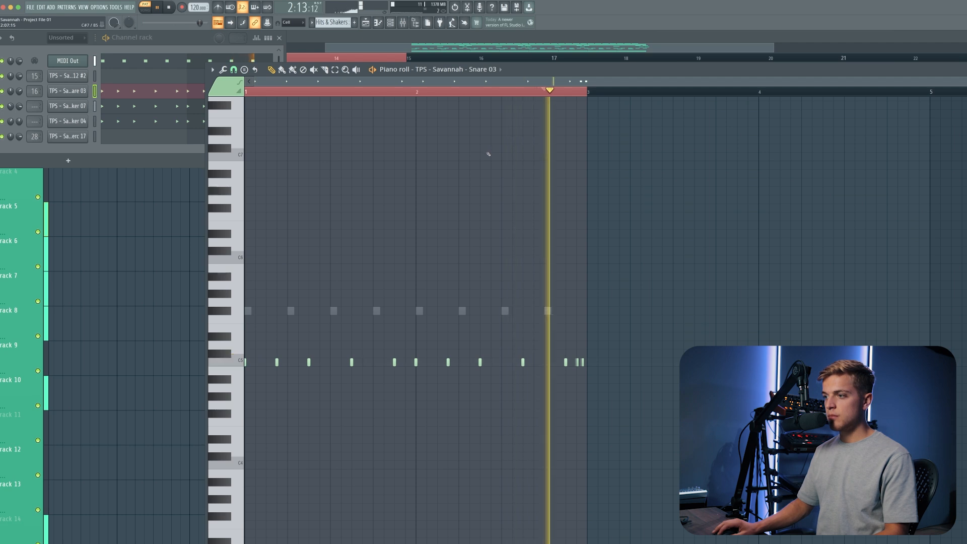
key(space)
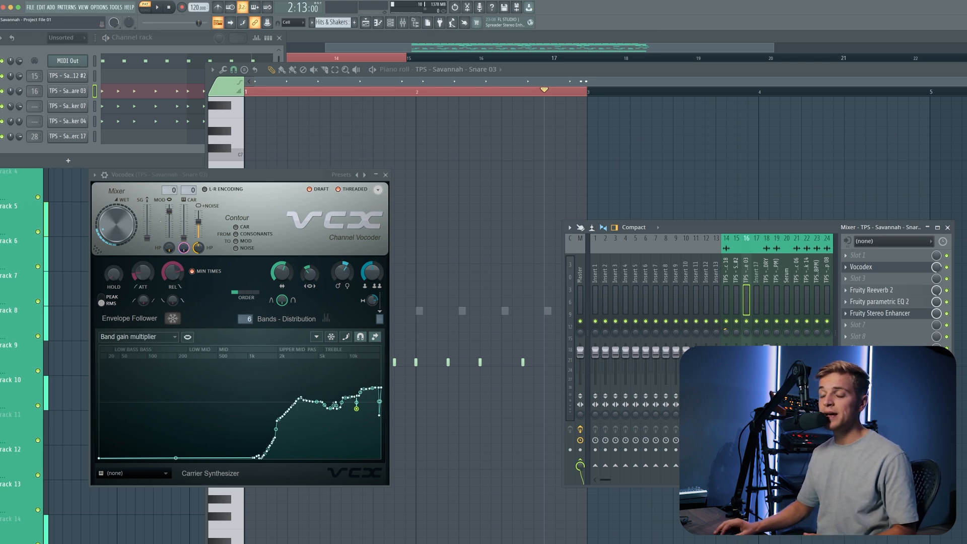
Toggle the Vocodex effect on the Snare 03 mixer insert and play the snare pattern back twice.
click(948, 268)
key(space)
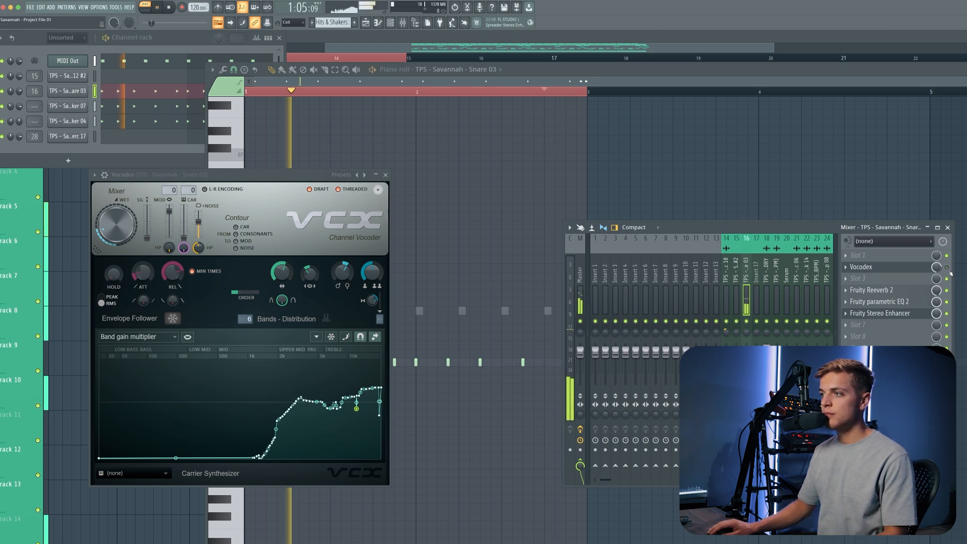
key(space)
key(space)
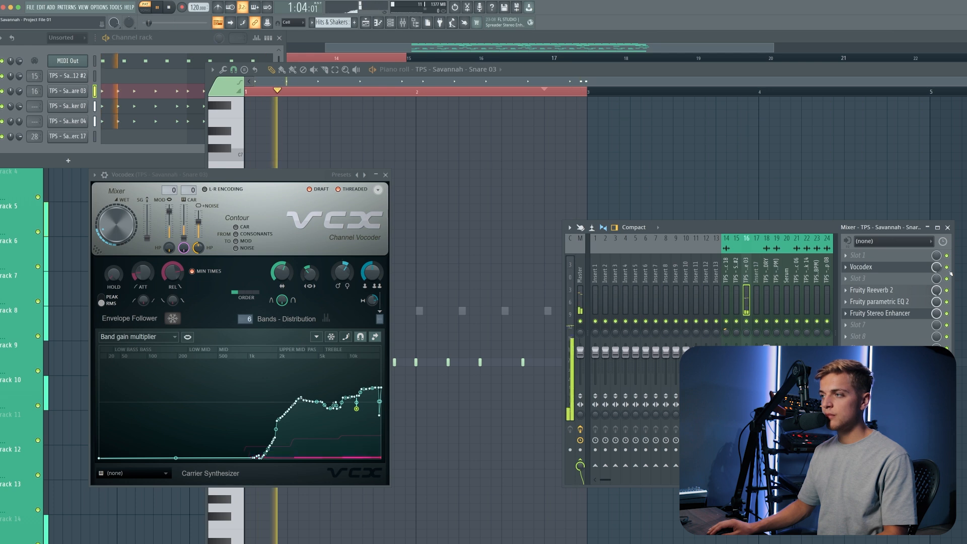
key(space)
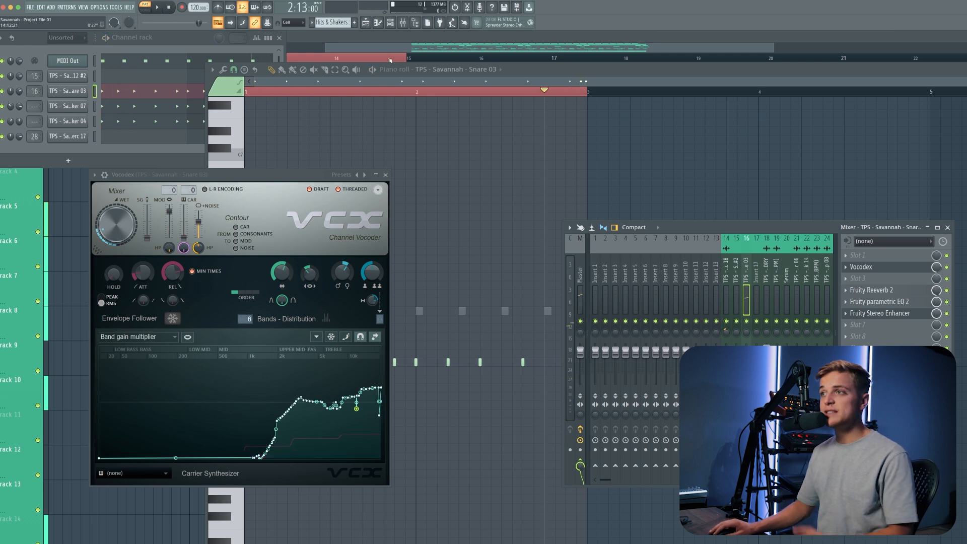
Switch to the playlist arrangement and start playback of the looped section from bar 13.
click(366, 23)
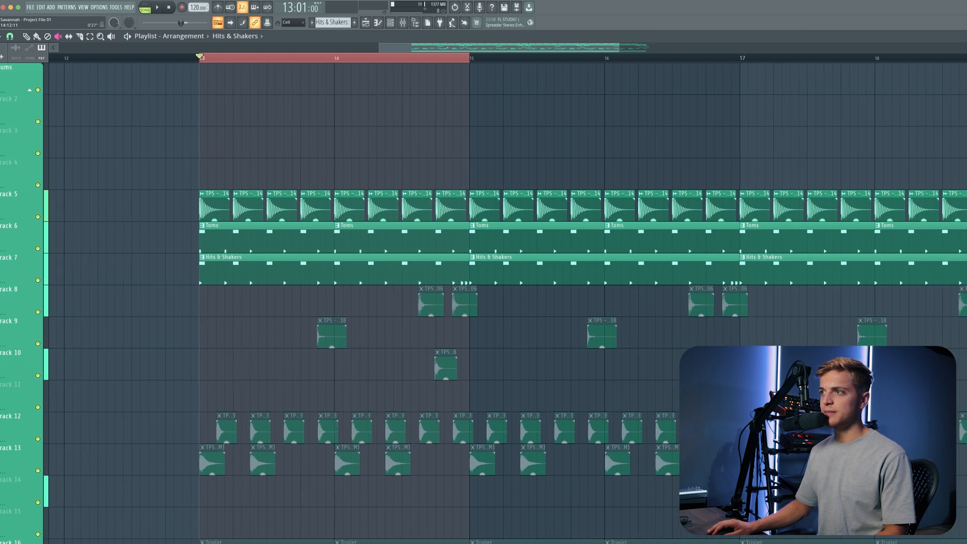
drag(439, 59, 456, 61)
key(space)
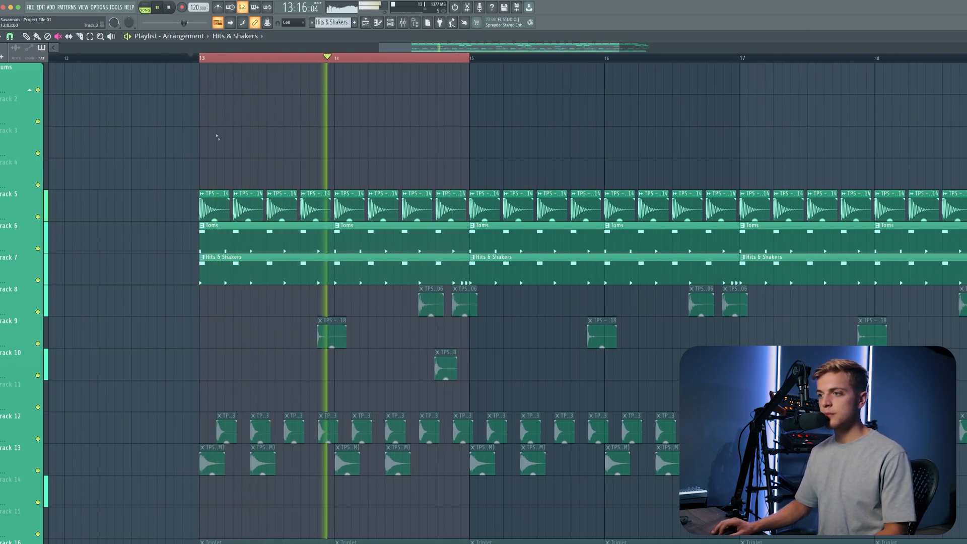
Zoom the playlist in and out while playing and stopping the looped section to compare the clip patterns.
scroll(245, 156, down, 2)
scroll(247, 157, up, 2)
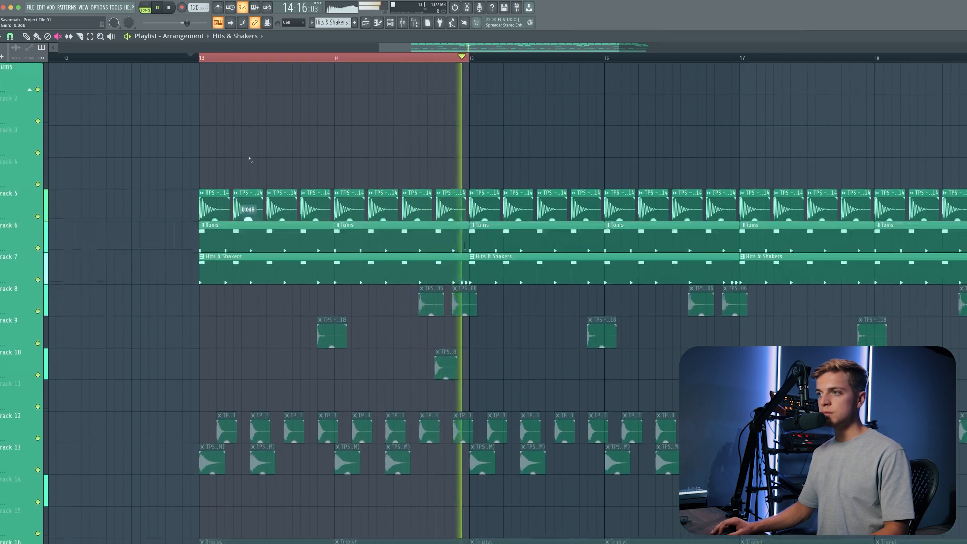
key(space)
scroll(363, 301, down, 2)
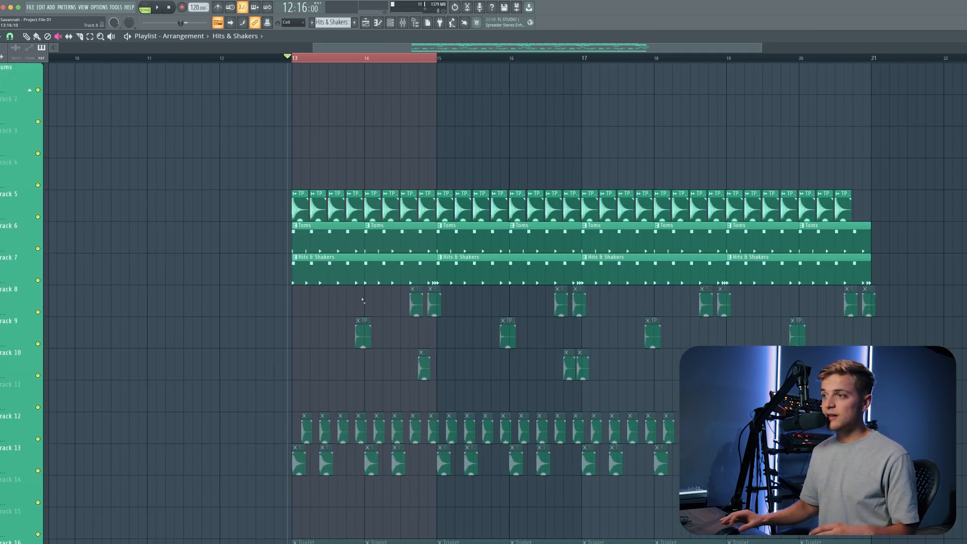
mouse_move(383, 297)
mouse_down()
mouse_move(857, 304)
mouse_move(826, 331)
mouse_move(388, 338)
mouse_move(428, 362)
mouse_move(585, 364)
mouse_move(675, 428)
mouse_move(276, 444)
mouse_move(332, 459)
mouse_move(665, 460)
mouse_up()
key(space)
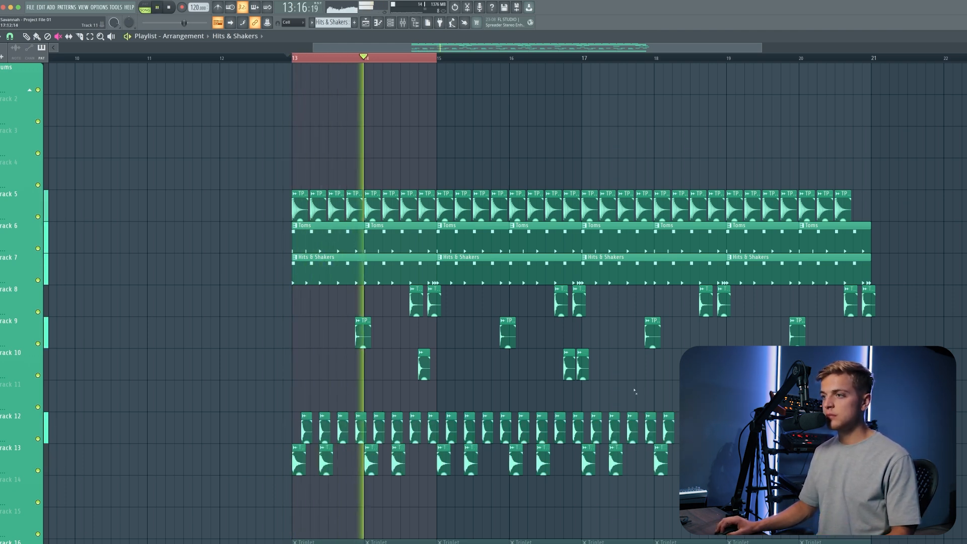
scroll(634, 392, up, 8)
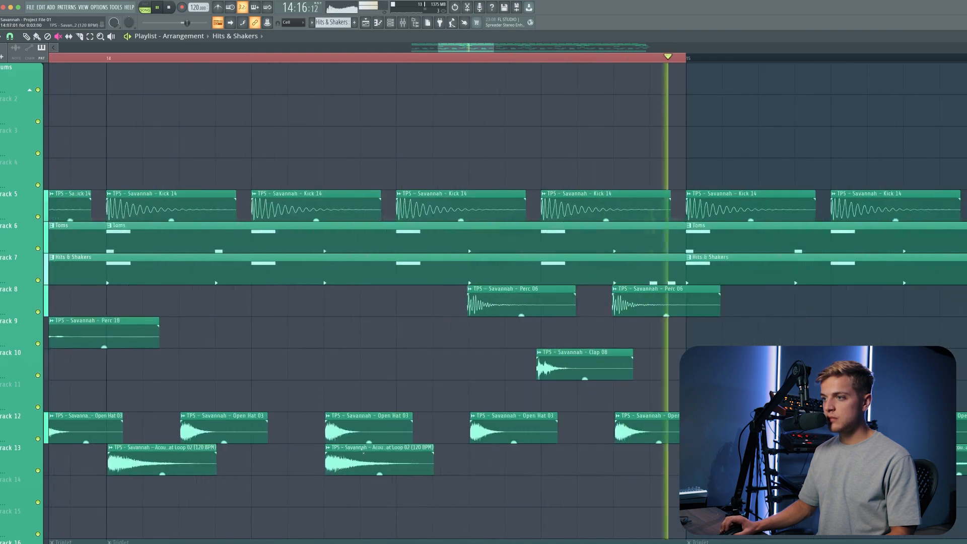
scroll(364, 450, down, 6)
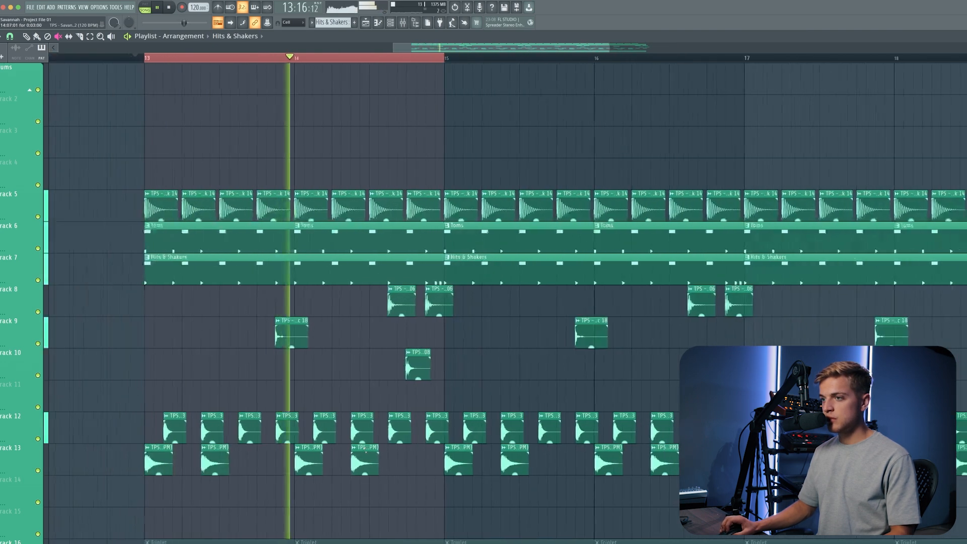
key(space)
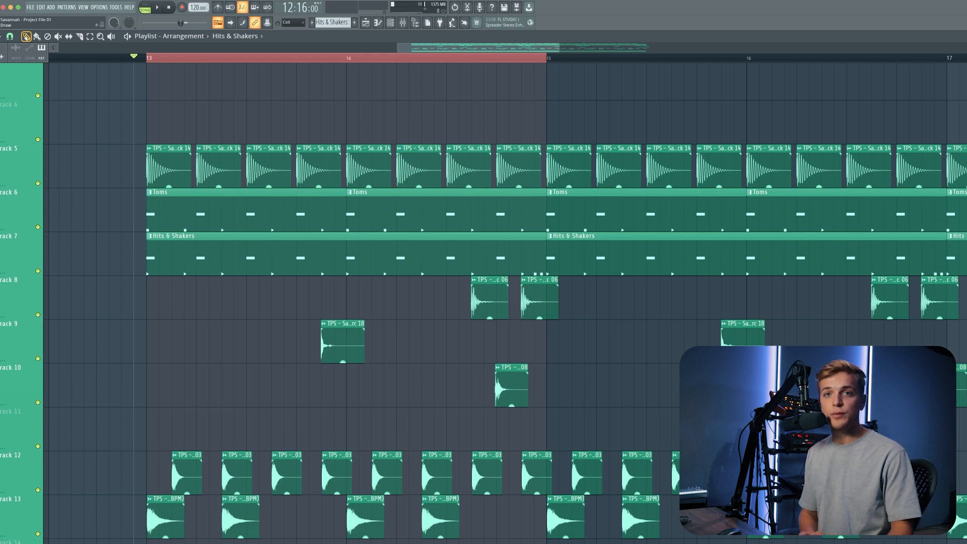
Set the playback position to bar 13 and scroll through the arrangement's drum tracks.
scroll(504, 327, left, 4)
drag(483, 292, 763, 321)
super+click(764, 320)
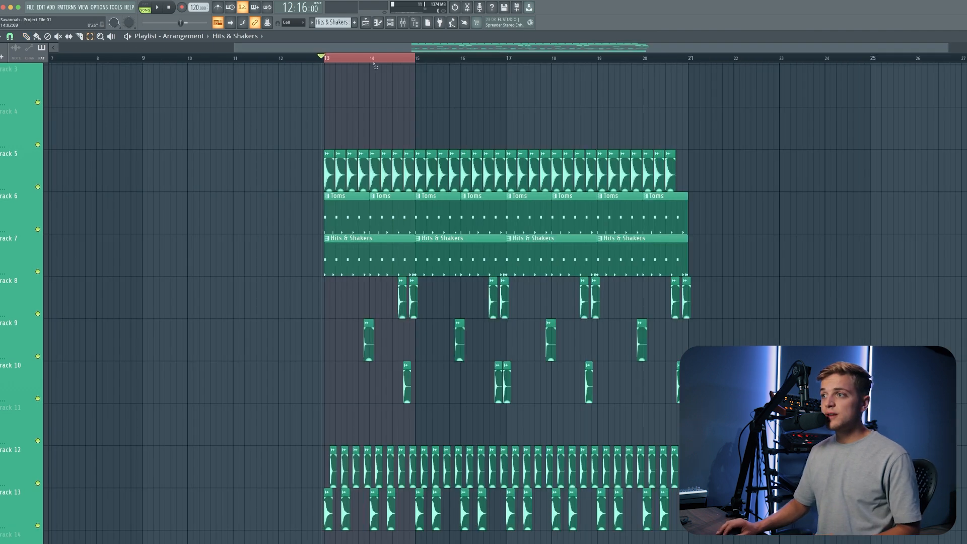
super+click(374, 58)
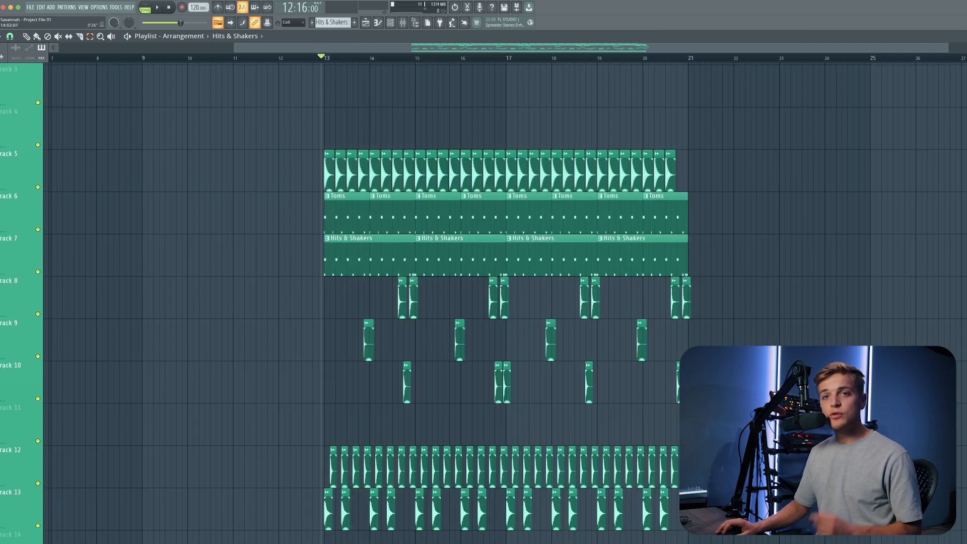
scroll(313, 108, down, 1)
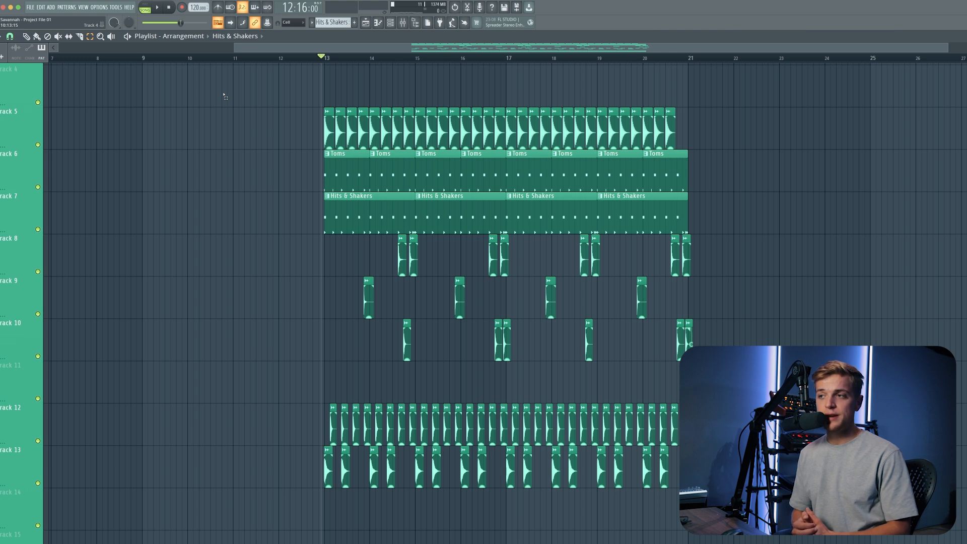
scroll(225, 96, down, 3)
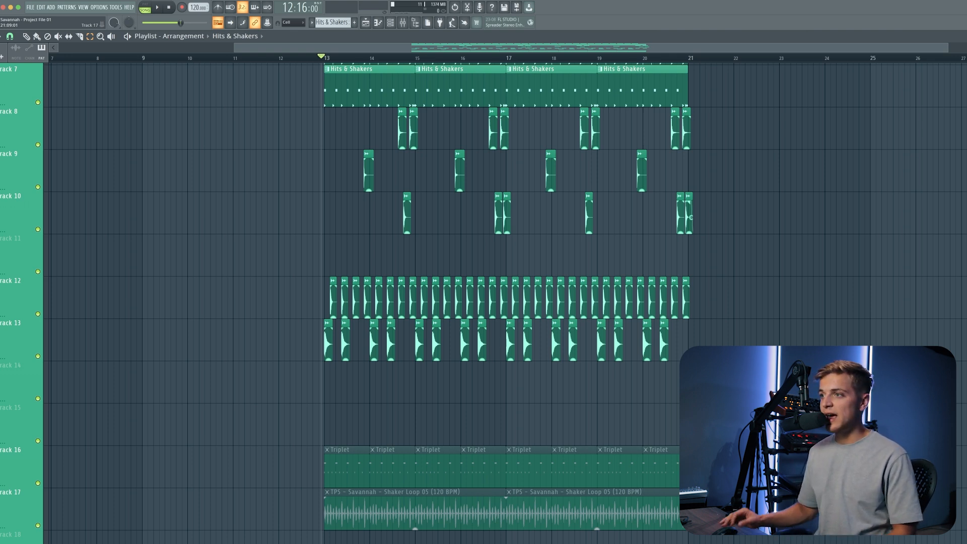
scroll(691, 217, up, 6)
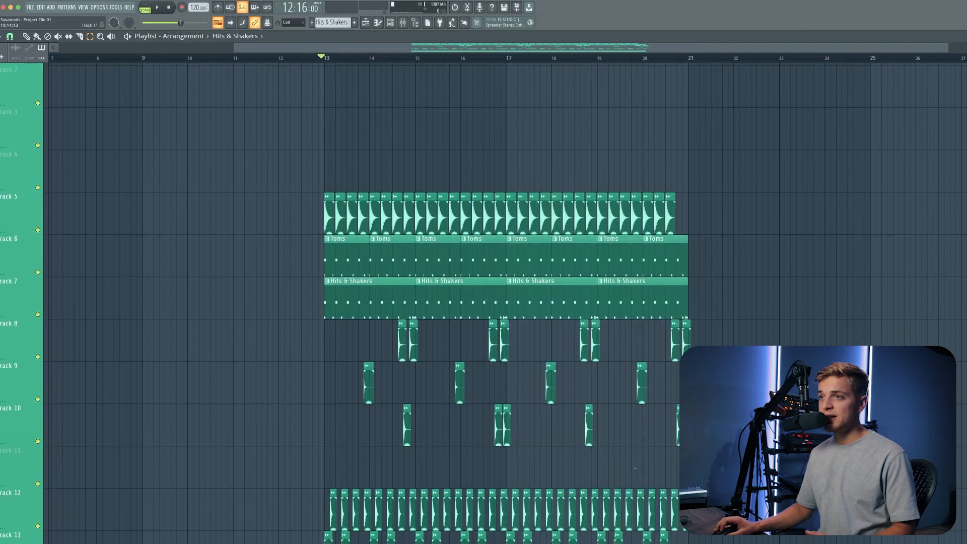
scroll(549, 455, down, 3)
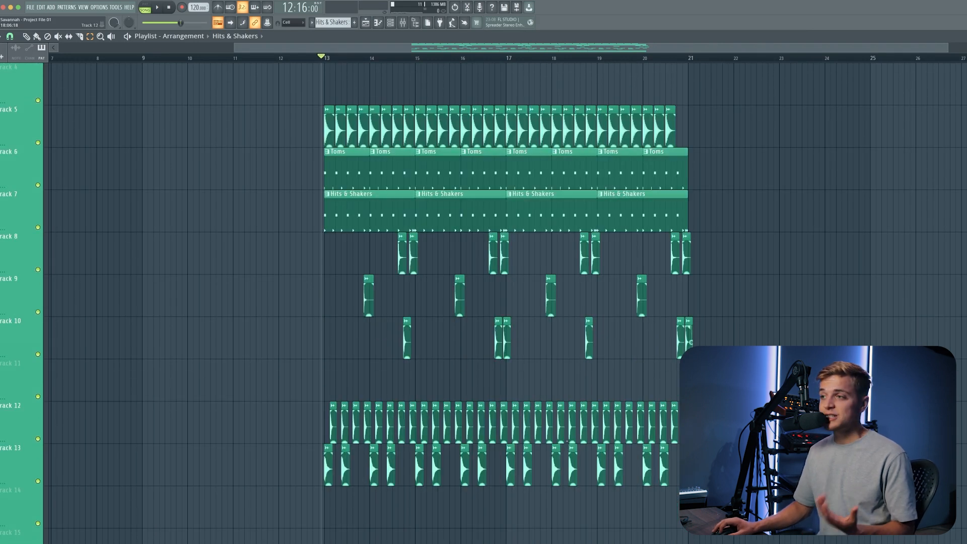
scroll(549, 455, down, 3)
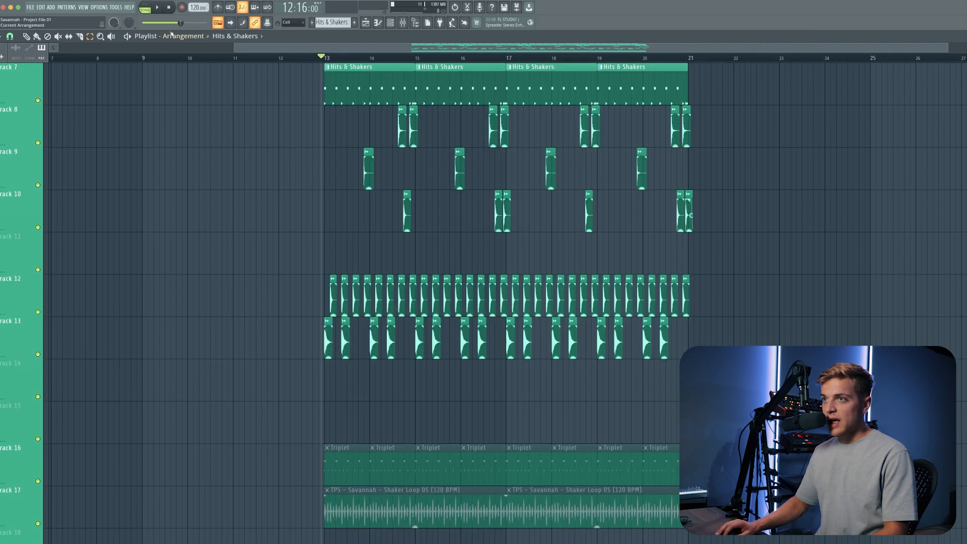
scroll(214, 143, up, 5)
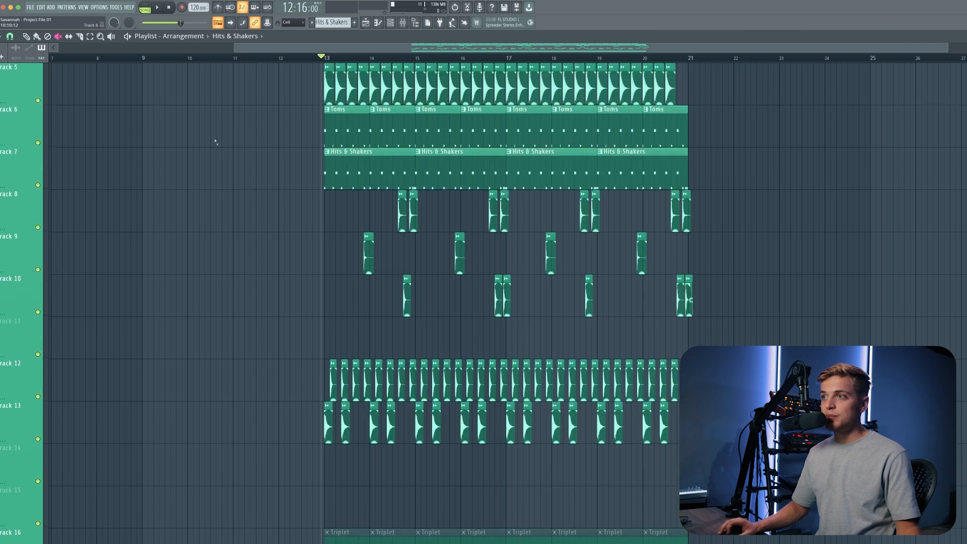
Solo Track 5 with the kick clips and play it on its own.
right_click(38, 228)
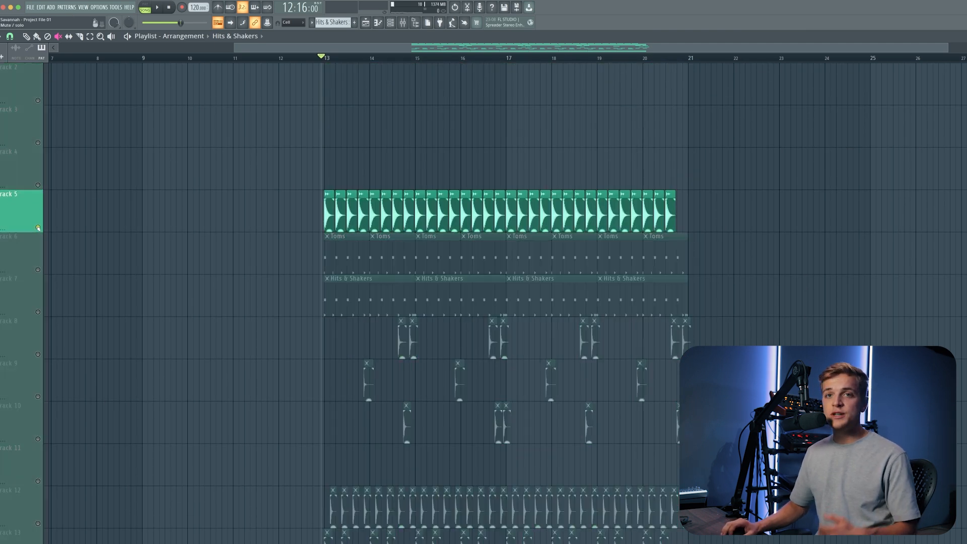
key(space)
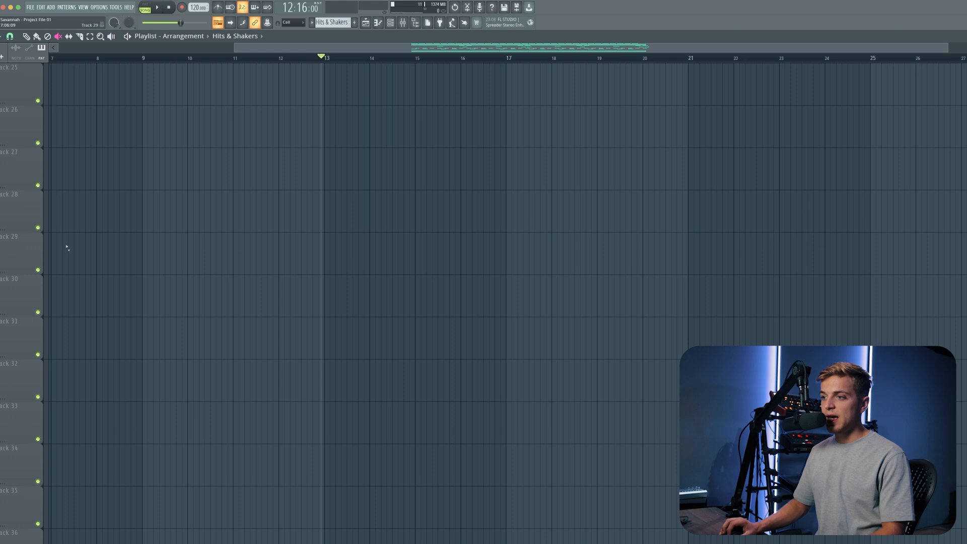
scroll(67, 248, up, 6)
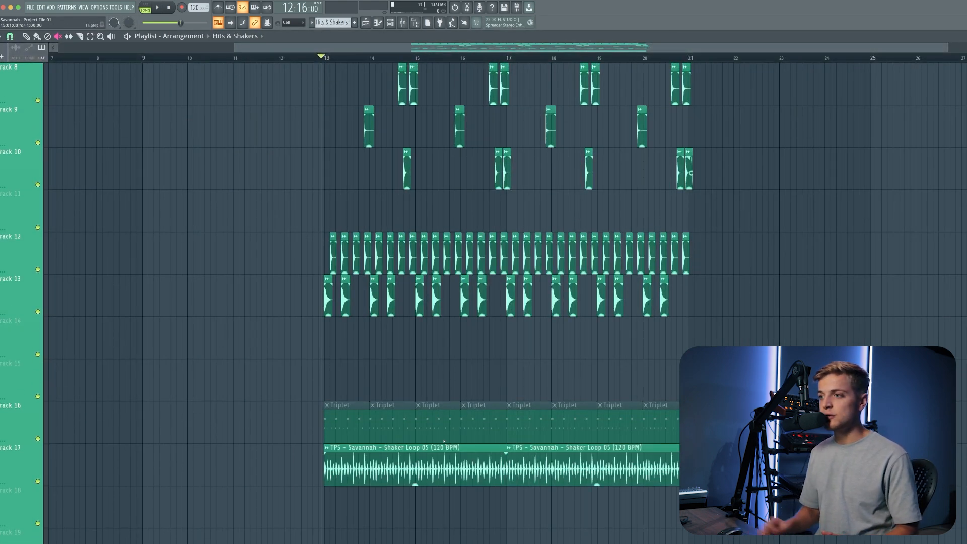
alt+scroll(444, 442, down, 3)
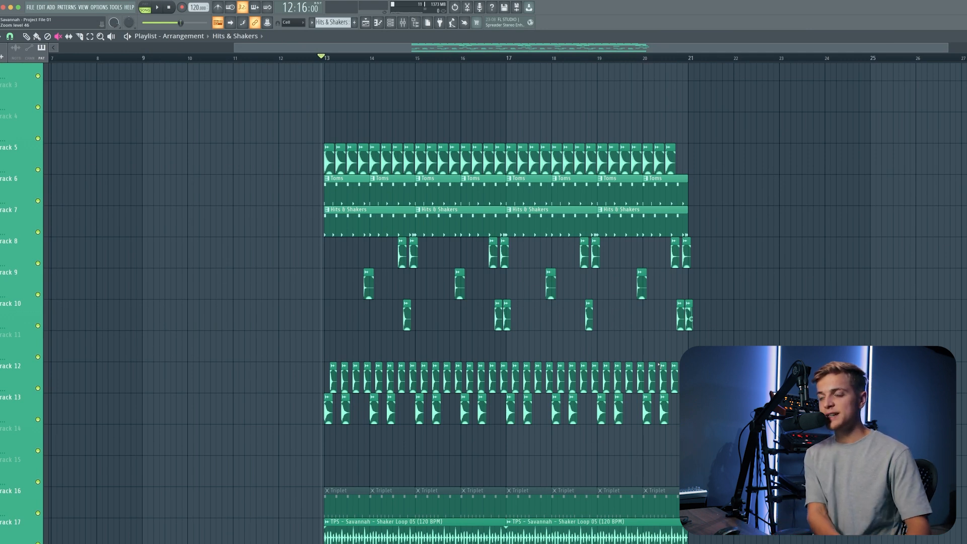
Add Track 17's Shaker Loop 05 to the soloed kick and play the section from bar 13.
ctrl+click(38, 169)
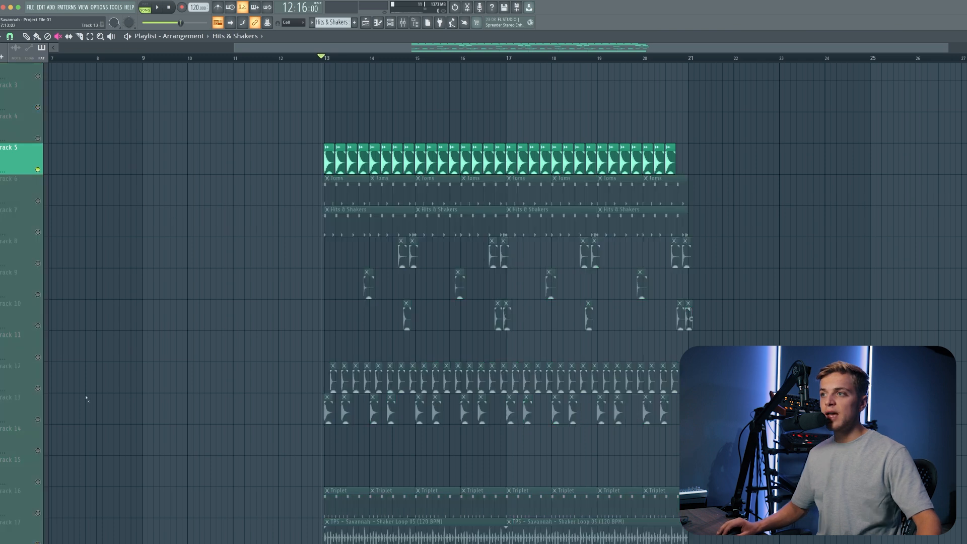
click(37, 542)
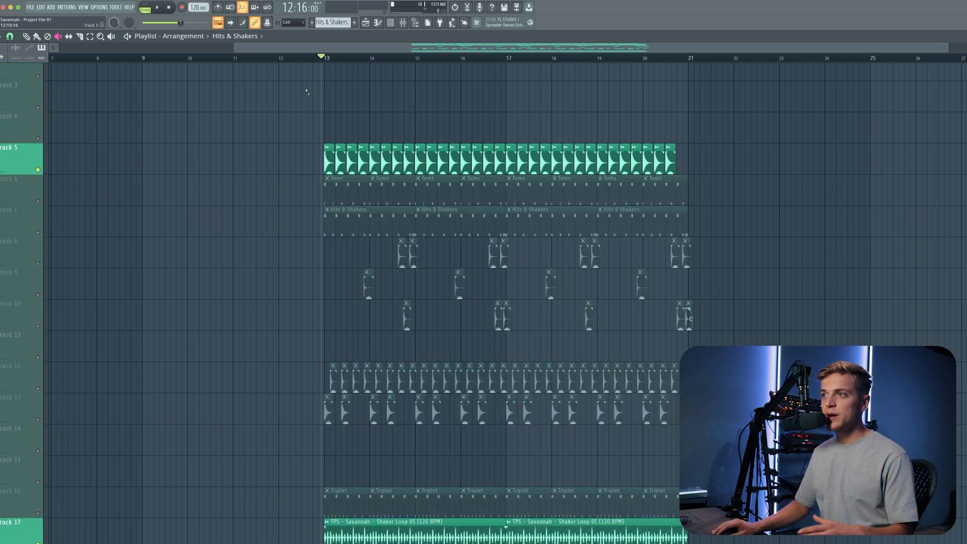
click(327, 60)
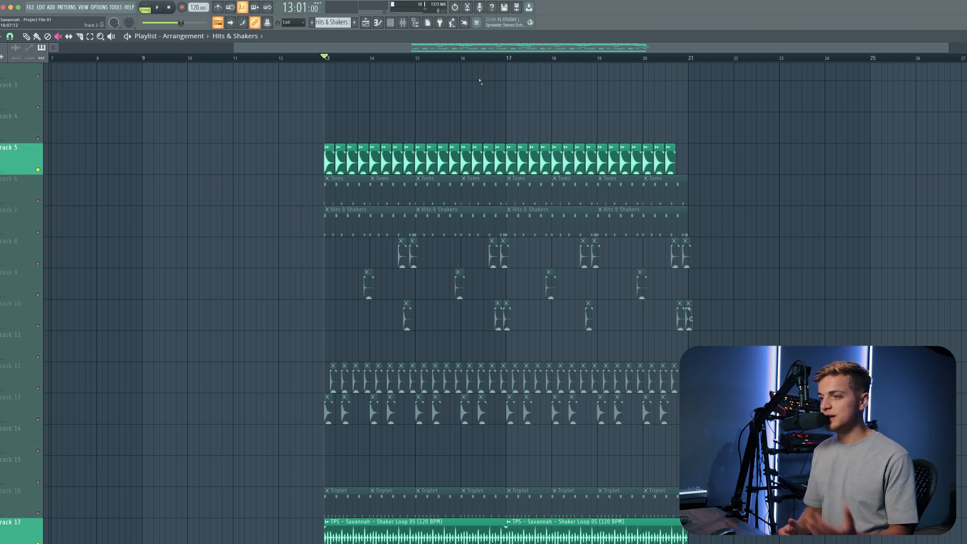
key(space)
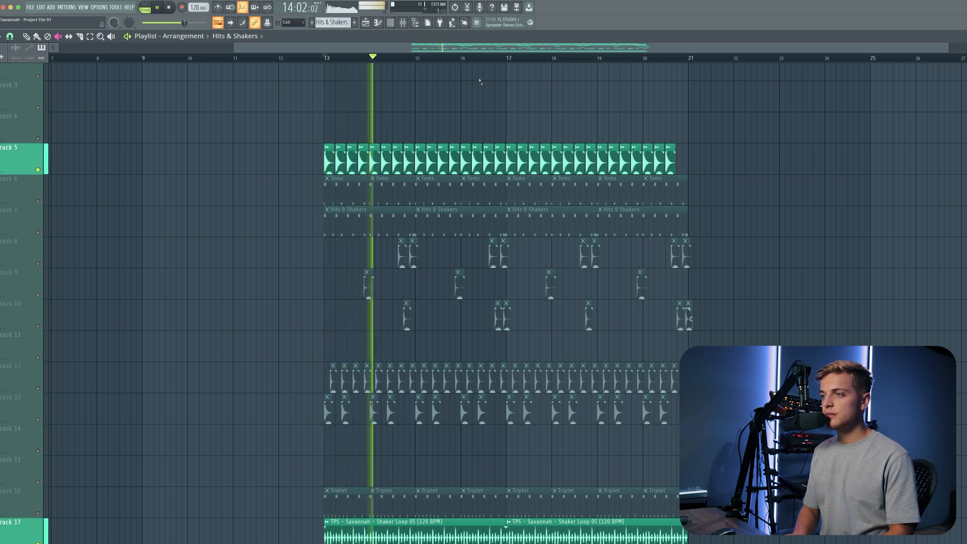
key(space)
Unmute Tracks 13 down to 6 one by one and select the Draw tool.
click(38, 419)
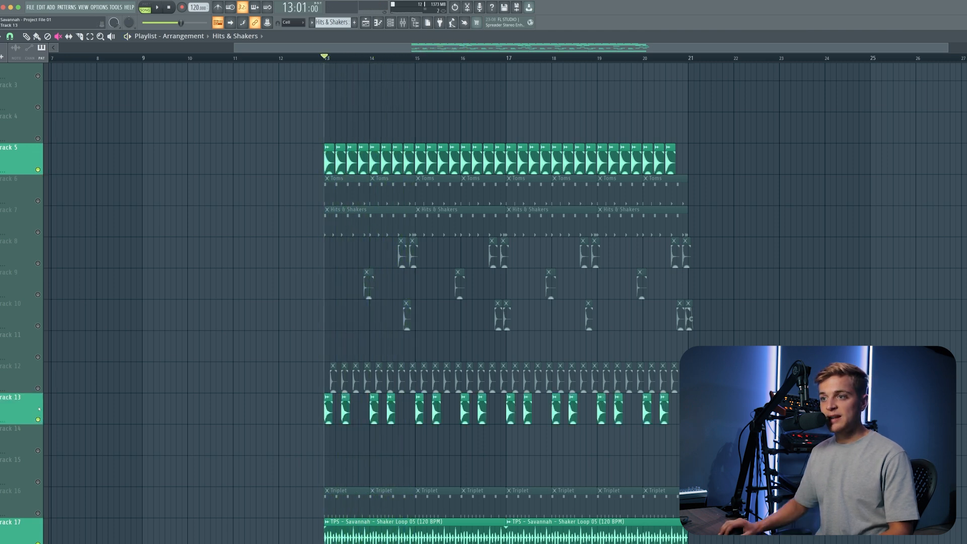
click(38, 387)
click(37, 357)
click(38, 325)
click(38, 294)
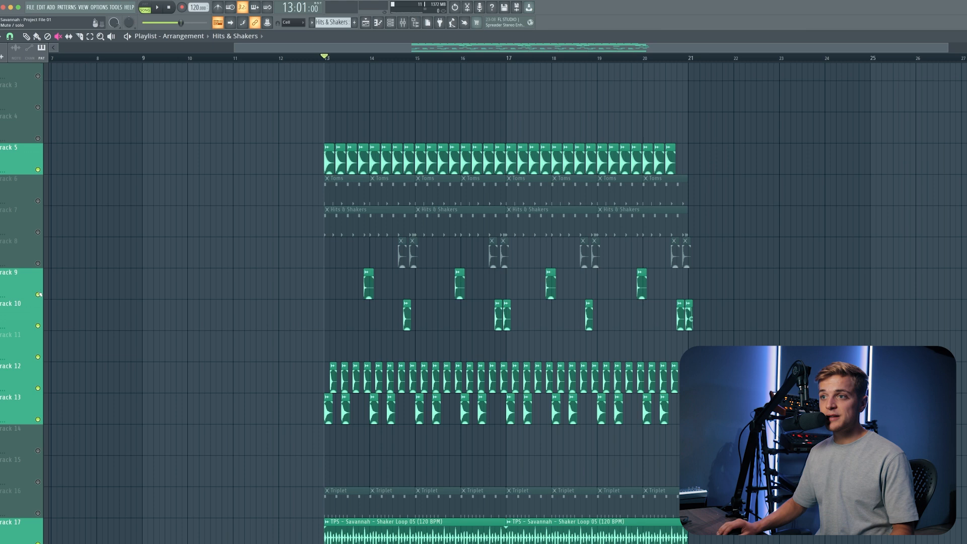
click(38, 263)
click(37, 200)
click(38, 232)
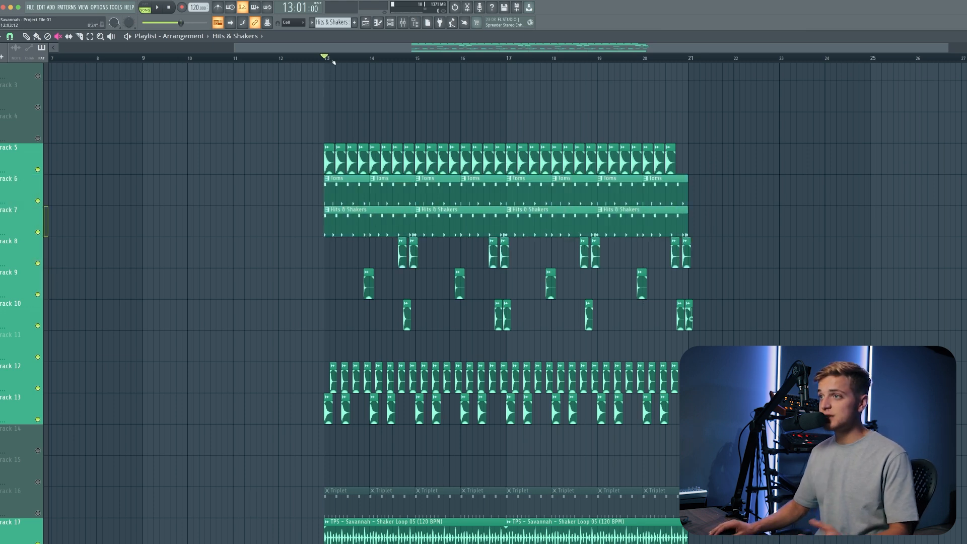
click(26, 36)
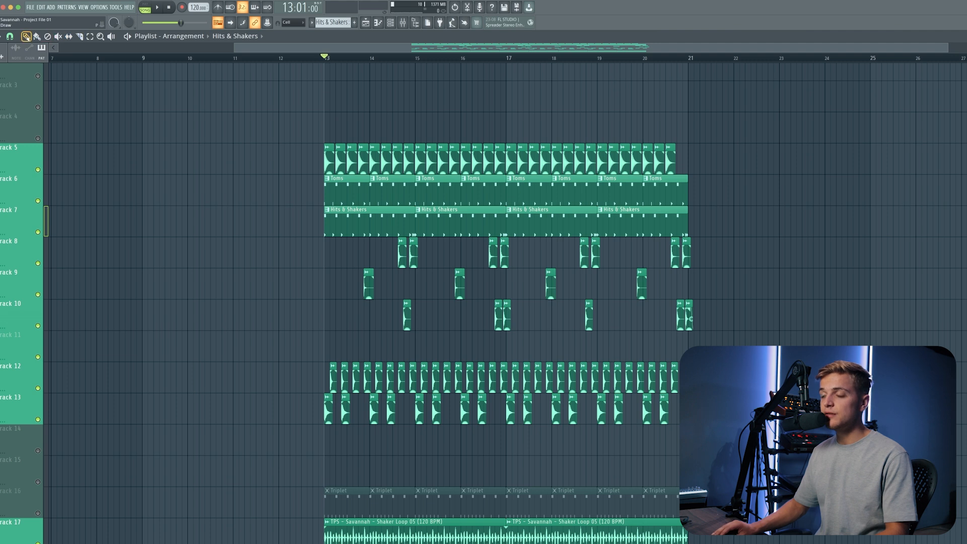
Play the full beat and move the Perc 17 piano roll window slightly up.
key(space)
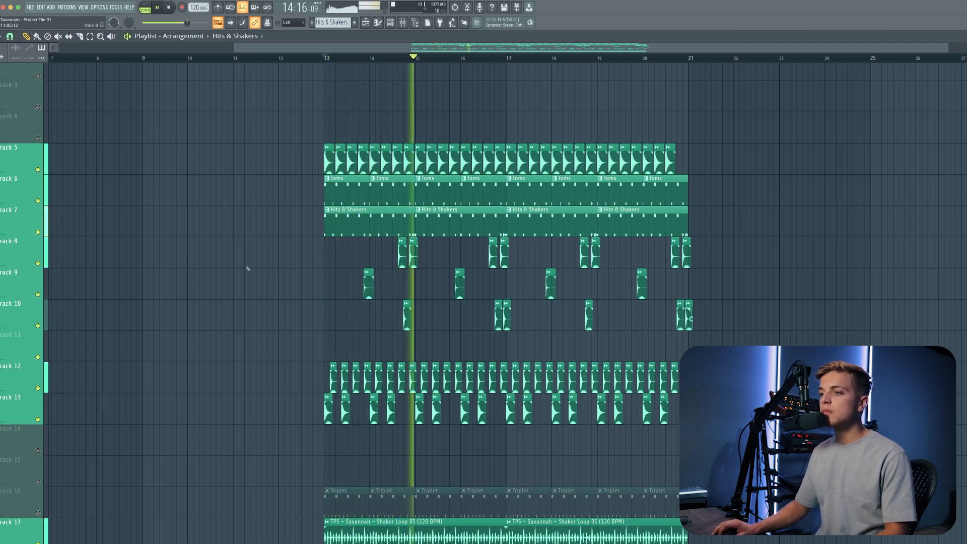
scroll(246, 273, down, 1)
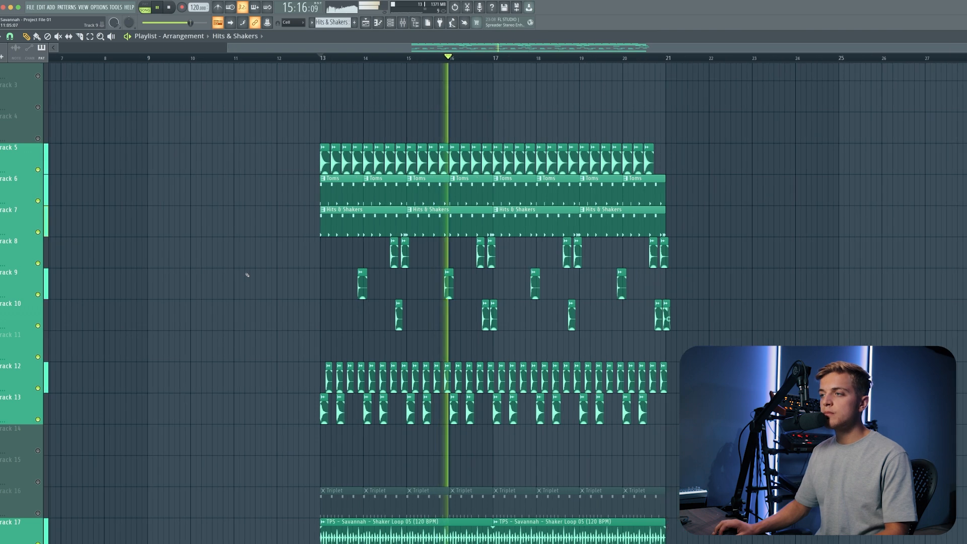
scroll(638, 380, up, 2)
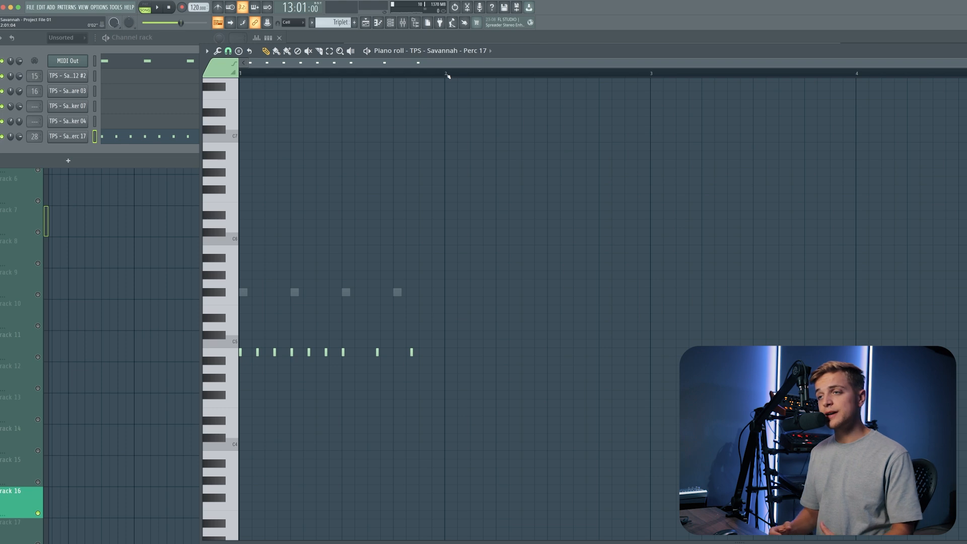
drag(530, 53, 521, 40)
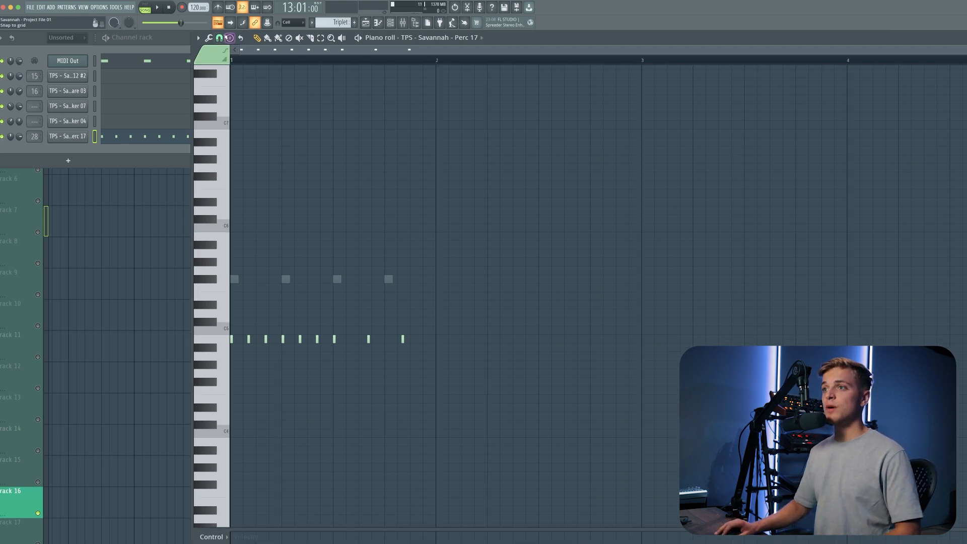
Set the Perc 17 piano roll snap to 1/3 beat and switch playback to pattern mode.
click(219, 38)
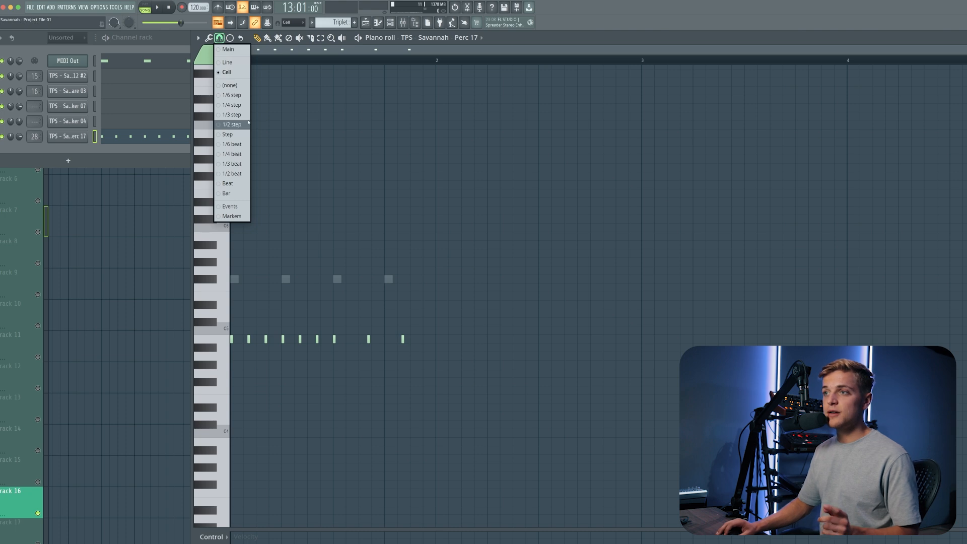
click(231, 164)
scroll(233, 260, up, 5)
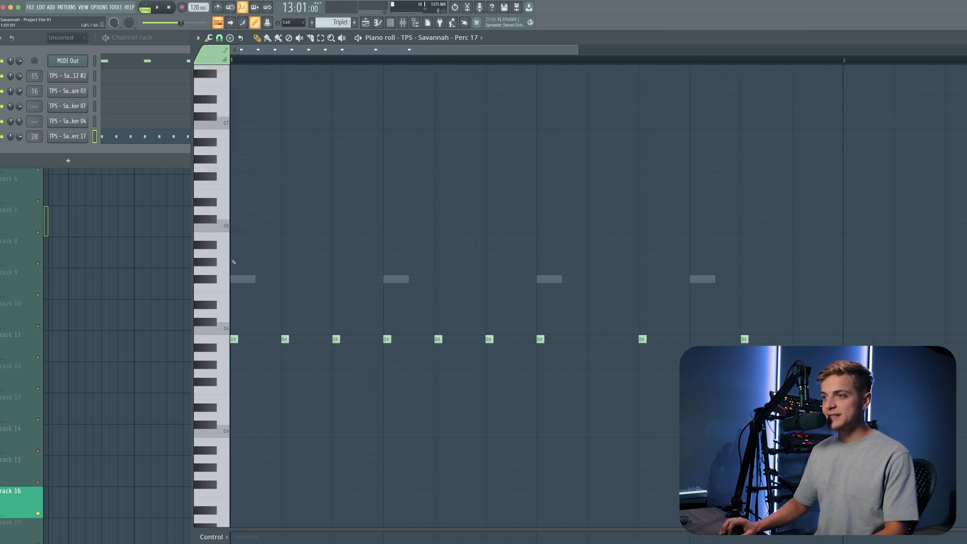
click(145, 7)
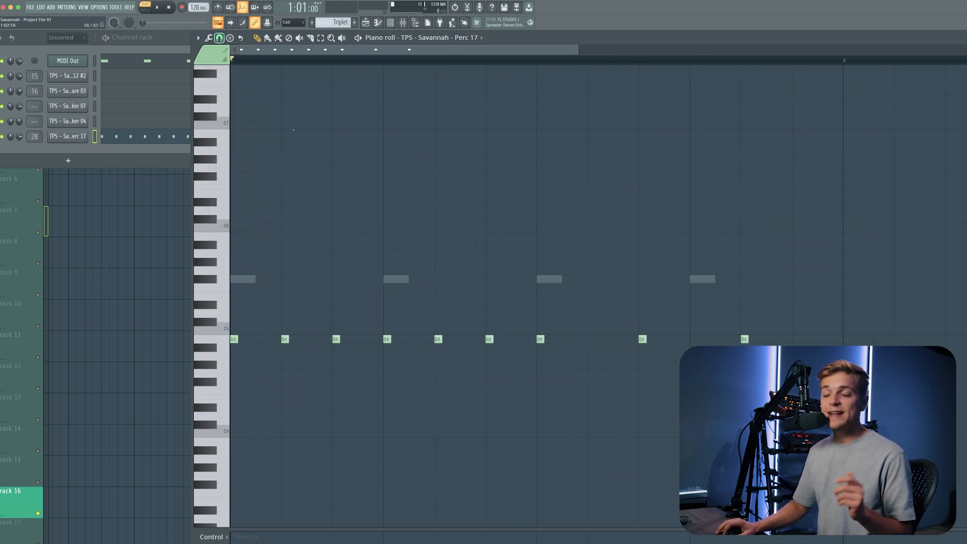
Select all Perc 17 notes and play the pattern once to hear the triplet feel.
click(219, 37)
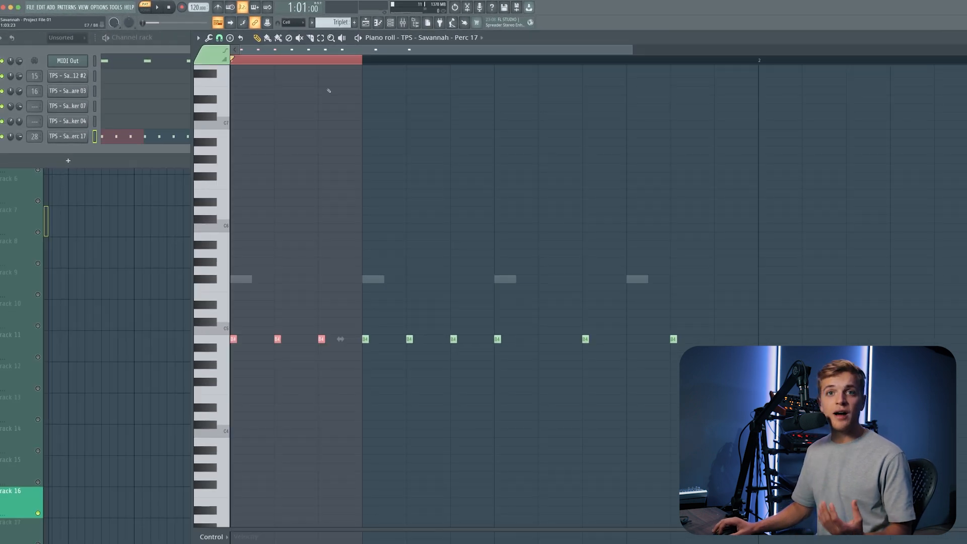
right_click(313, 137)
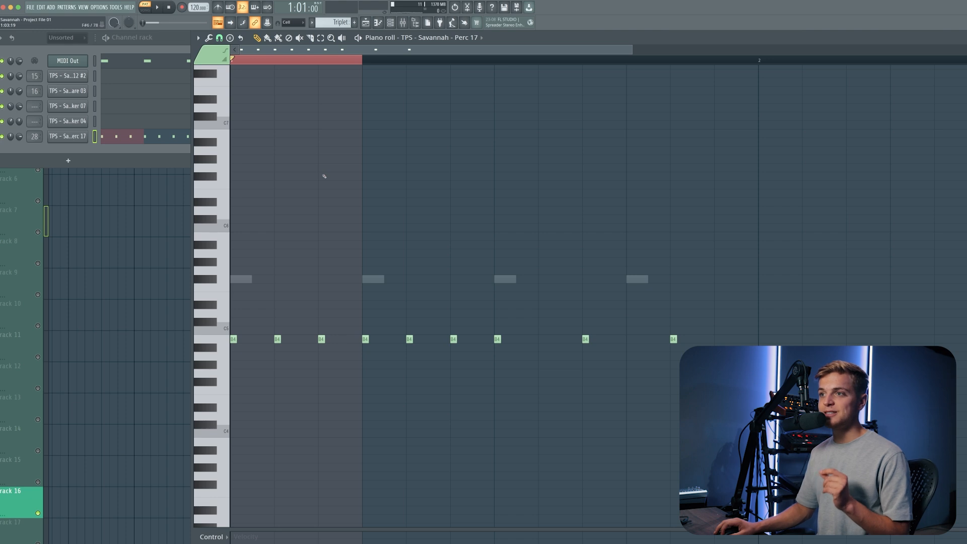
key(super+a)
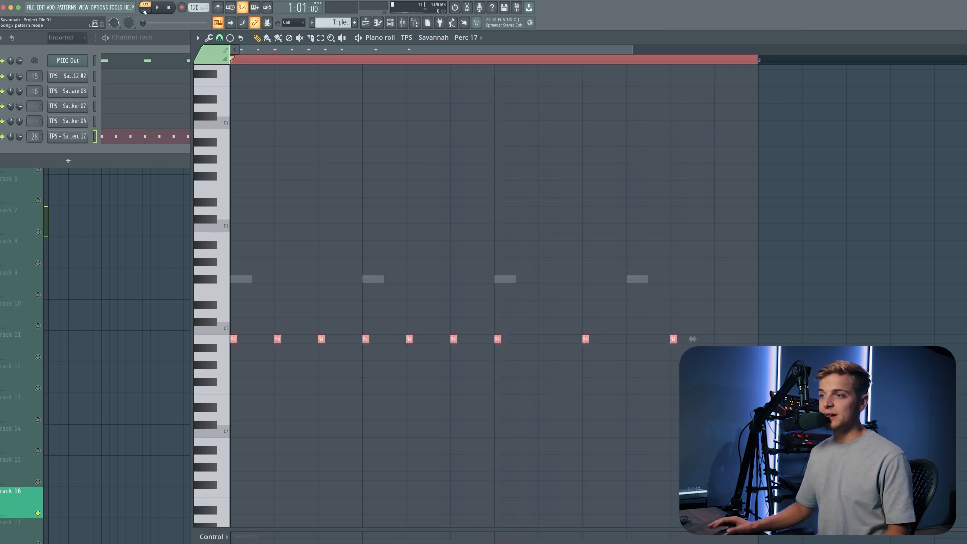
key(space)
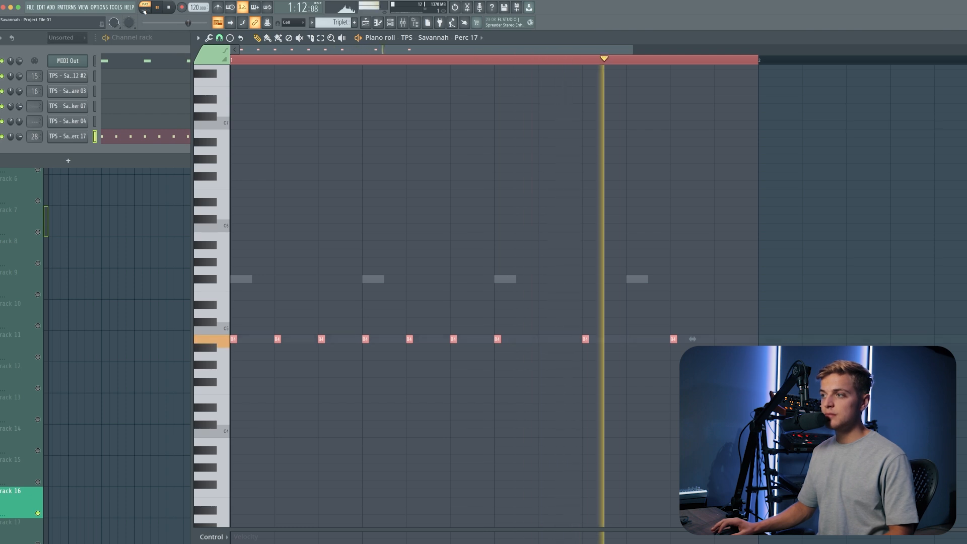
key(space)
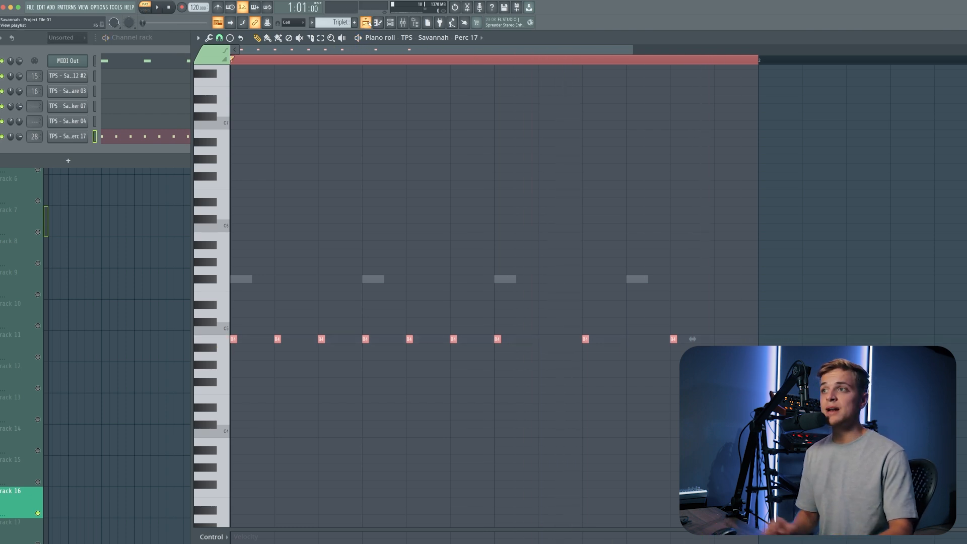
Switch to the playlist and play the full beat from bar 13.
click(366, 22)
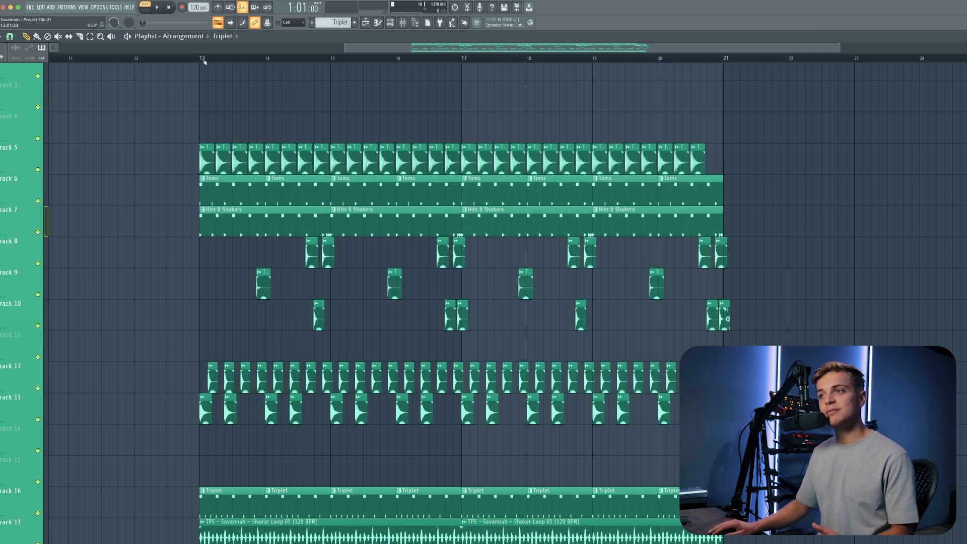
click(205, 61)
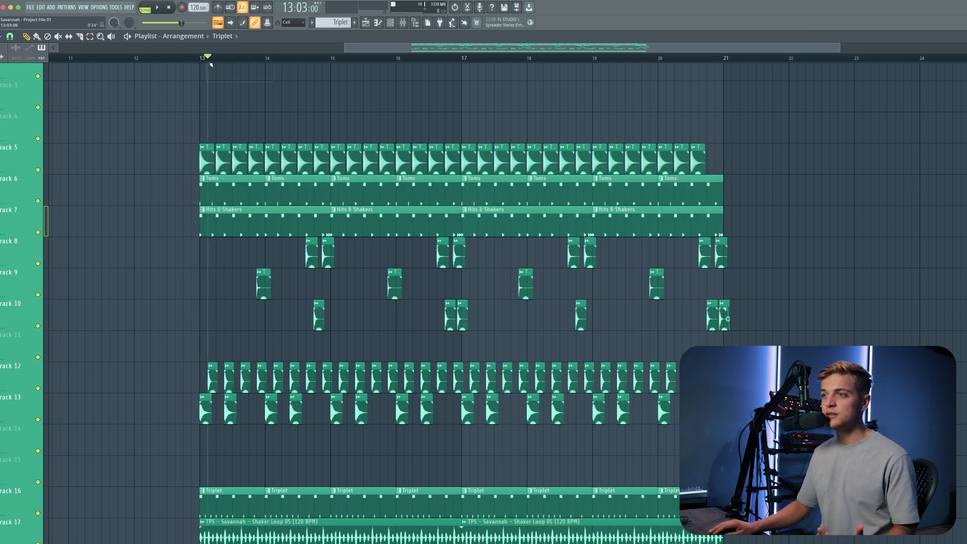
click(201, 60)
scroll(226, 146, down, 2)
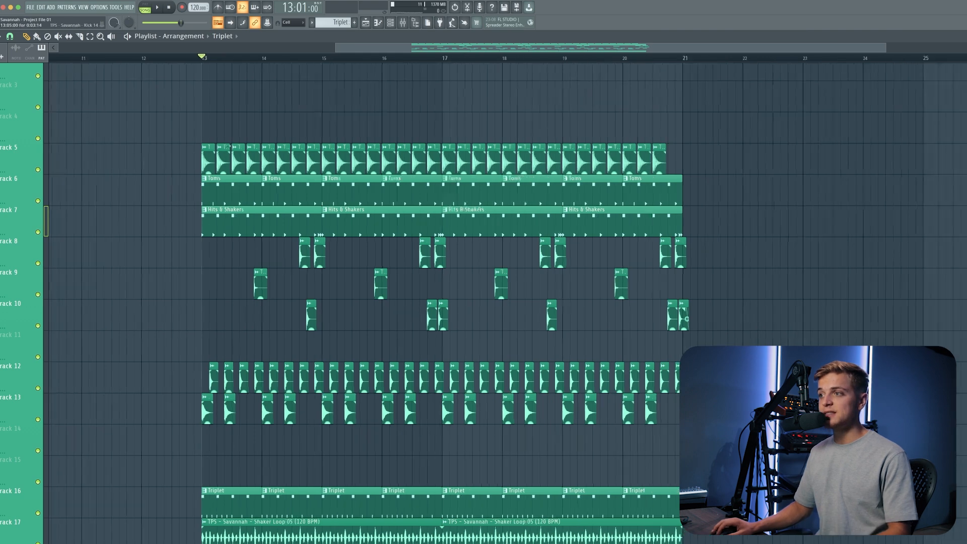
scroll(226, 149, down, 2)
scroll(224, 161, down, 1)
key(space)
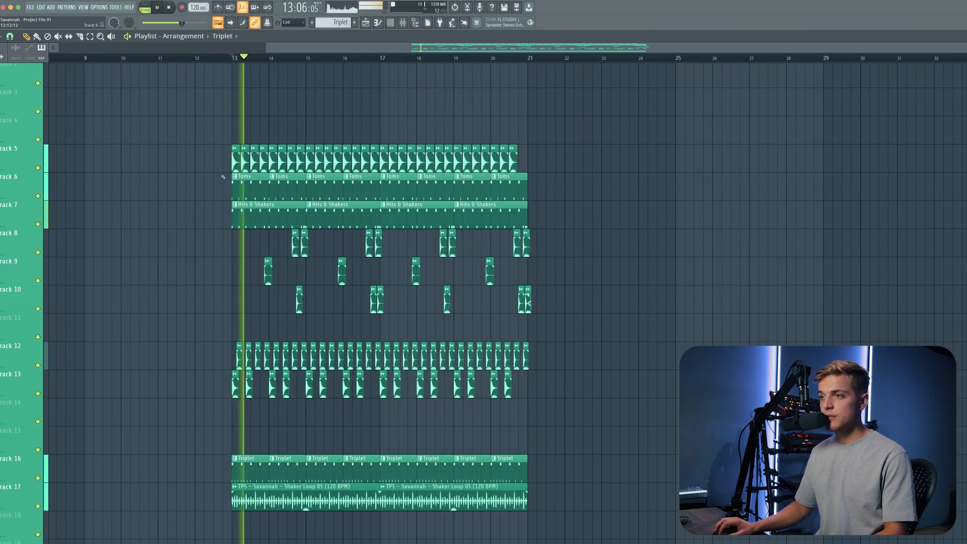
scroll(224, 179, up, 3)
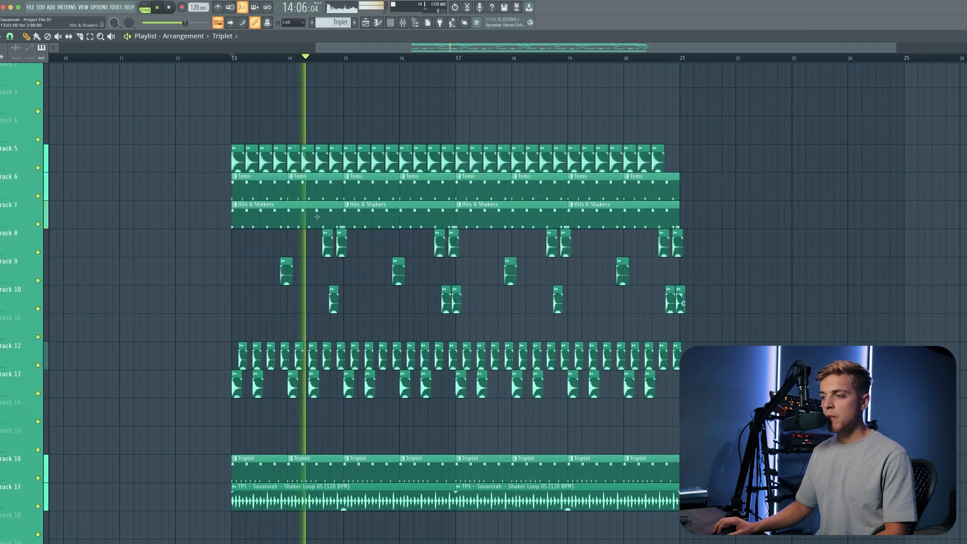
key(space)
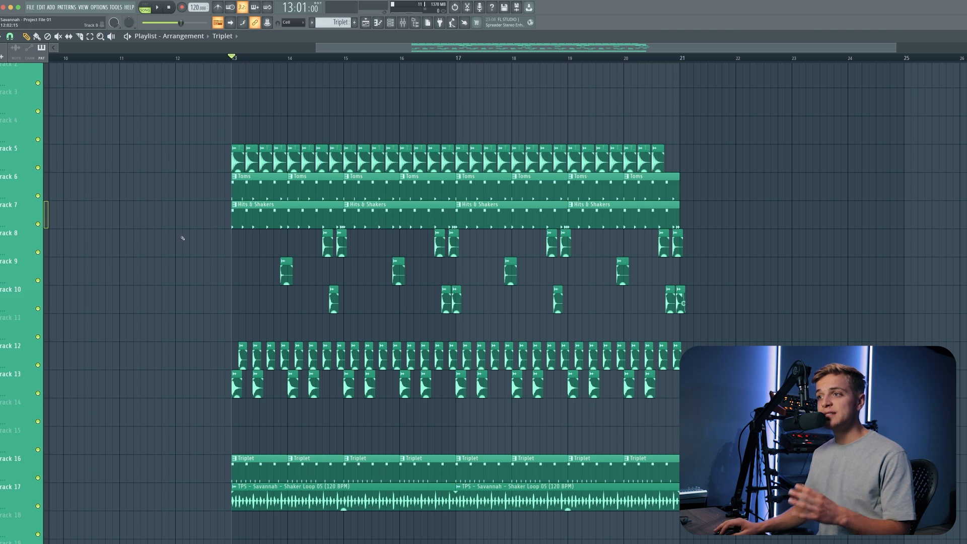
Set the channel rack filter to Unsorted and play the beat again.
scroll(182, 240, down, 2)
scroll(182, 241, up, 1)
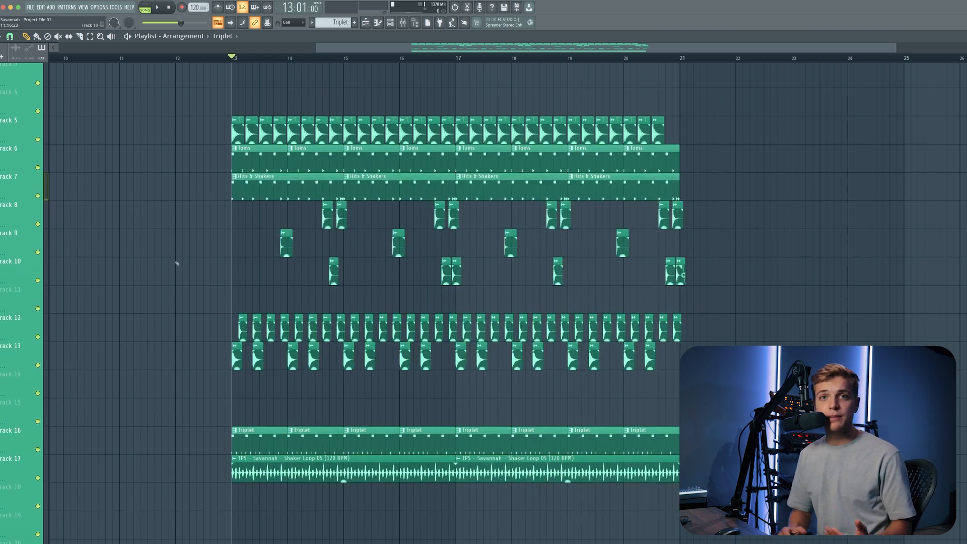
scroll(228, 405, down, 3)
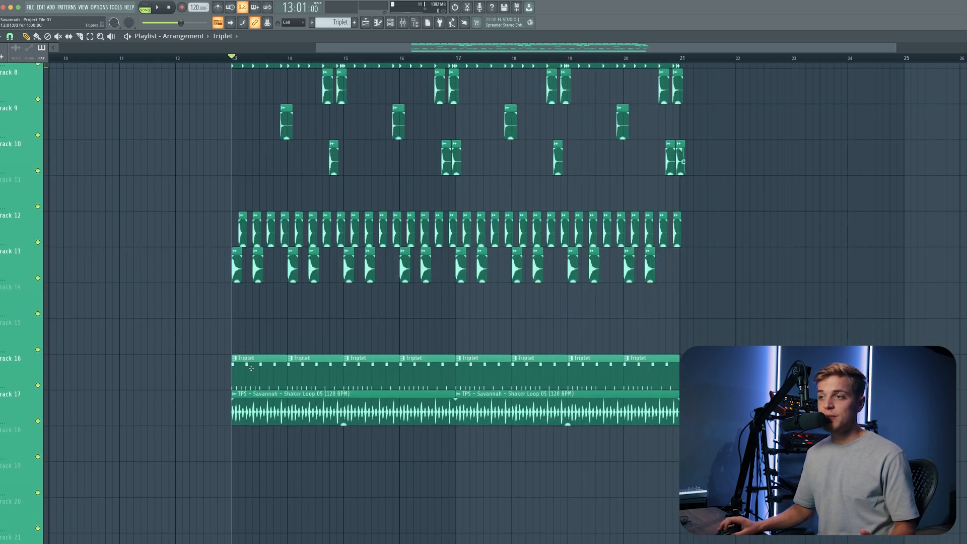
scroll(252, 368, up, 3)
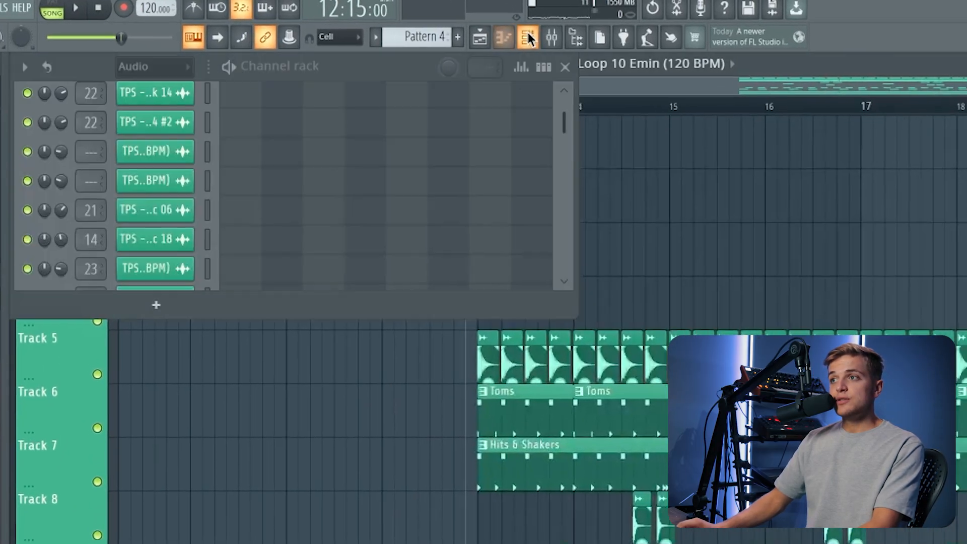
click(186, 67)
click(182, 152)
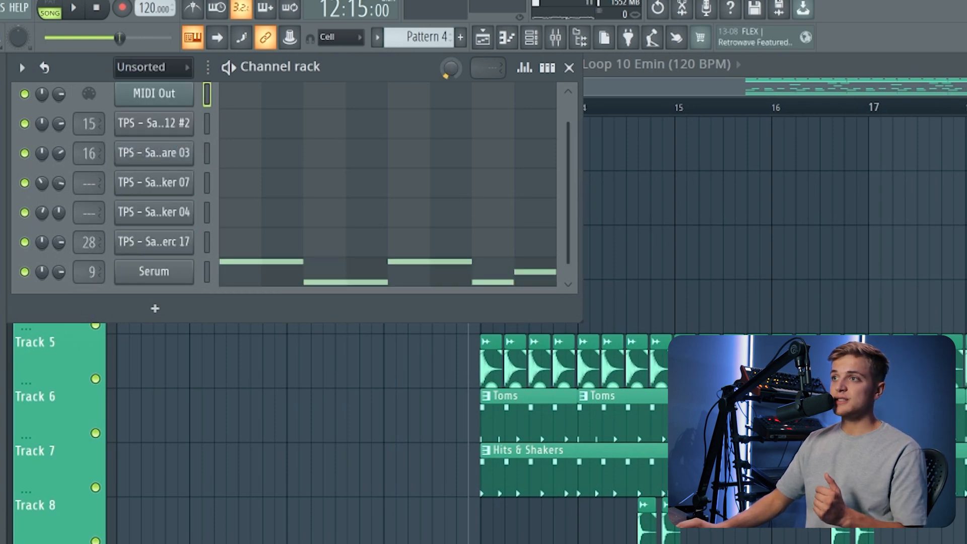
key(space)
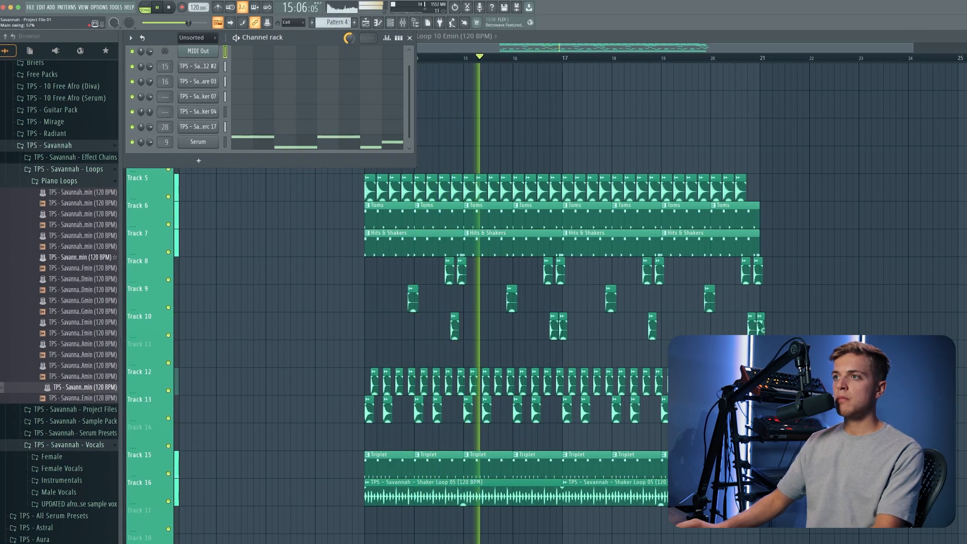
key(space)
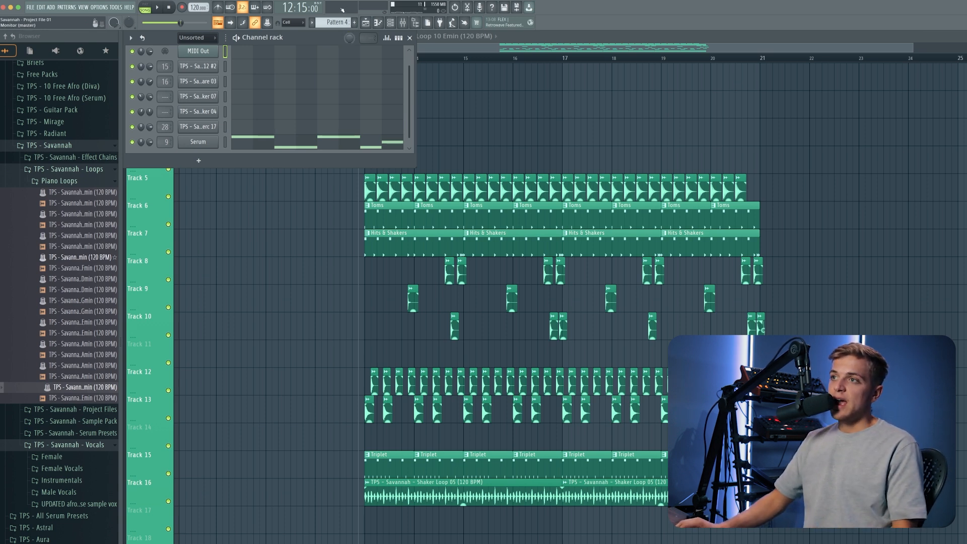
Switch to the Hits & Shakers pattern and open the Snare 03 channel in the piano roll.
scroll(331, 25, up, 2)
scroll(332, 29, up, 1)
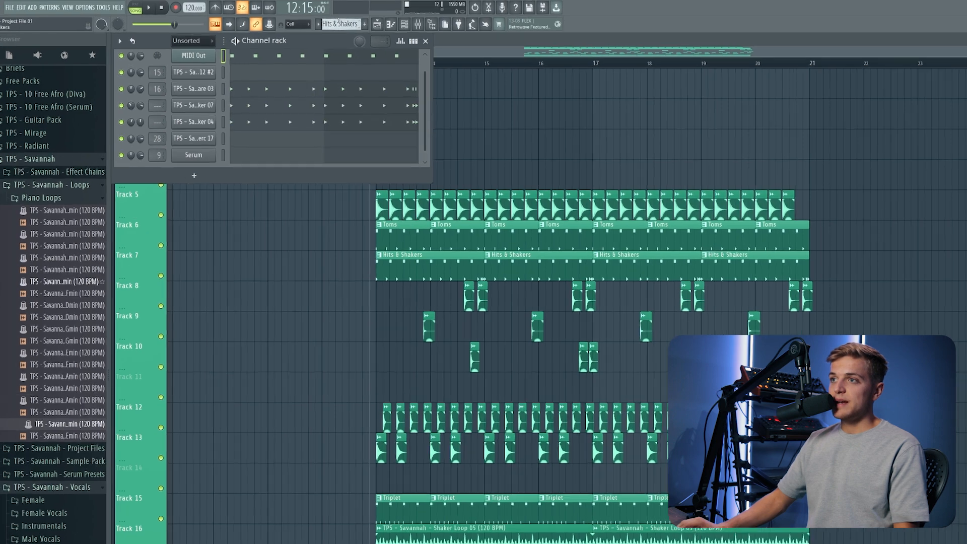
click(299, 82)
click(328, 38)
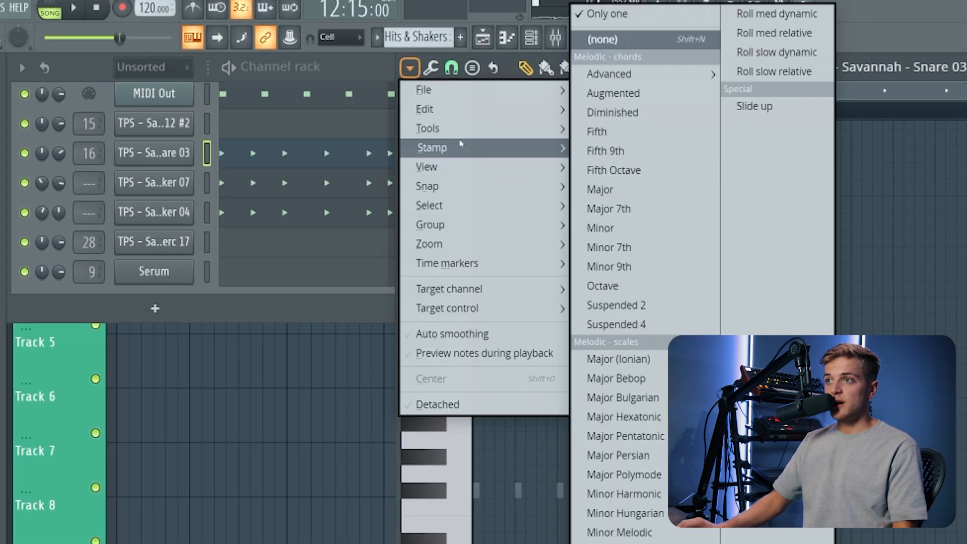
mouse_move(428, 128)
click(650, 220)
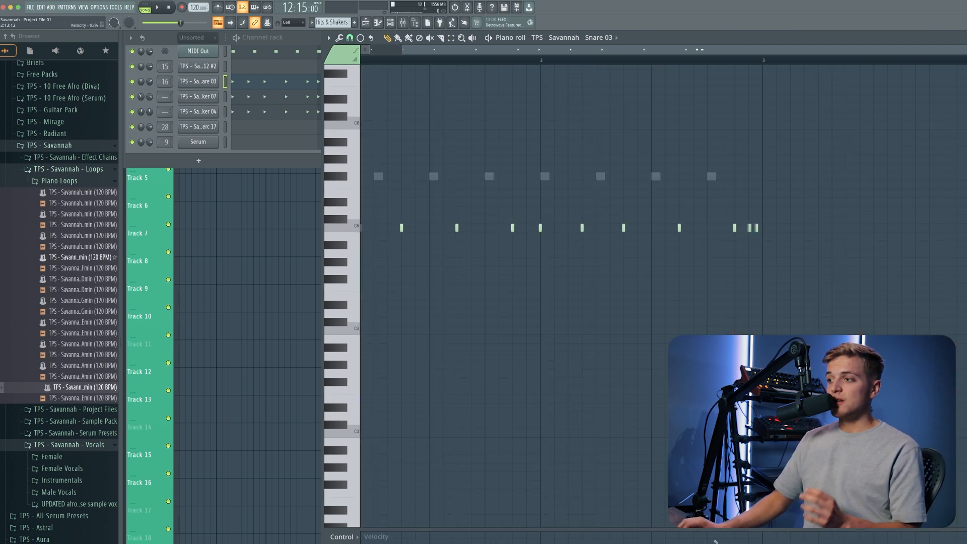
Select the notes in the last beat of bar 2 and open the piano roll Randomize tool.
drag(766, 62, 652, 63)
drag(730, 65, 695, 65)
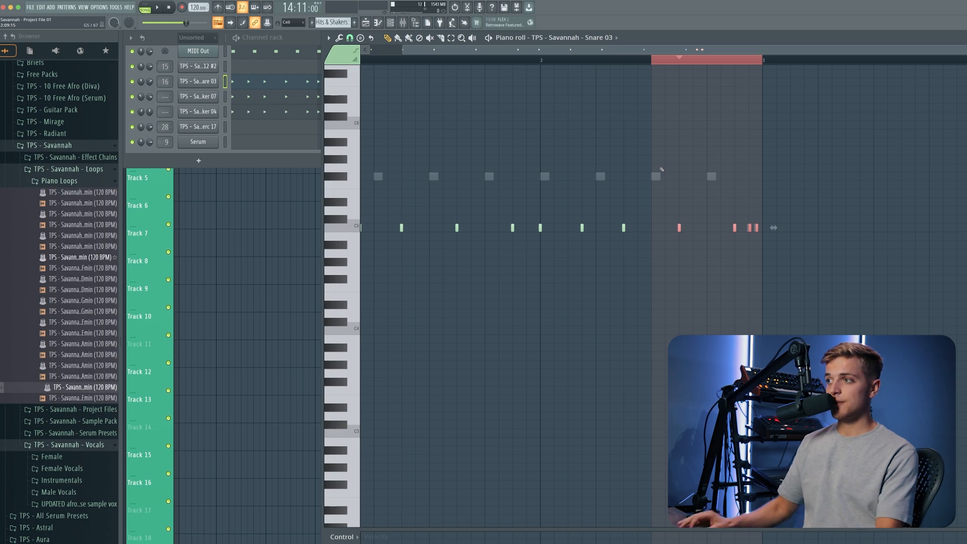
click(328, 37)
mouse_move(338, 69)
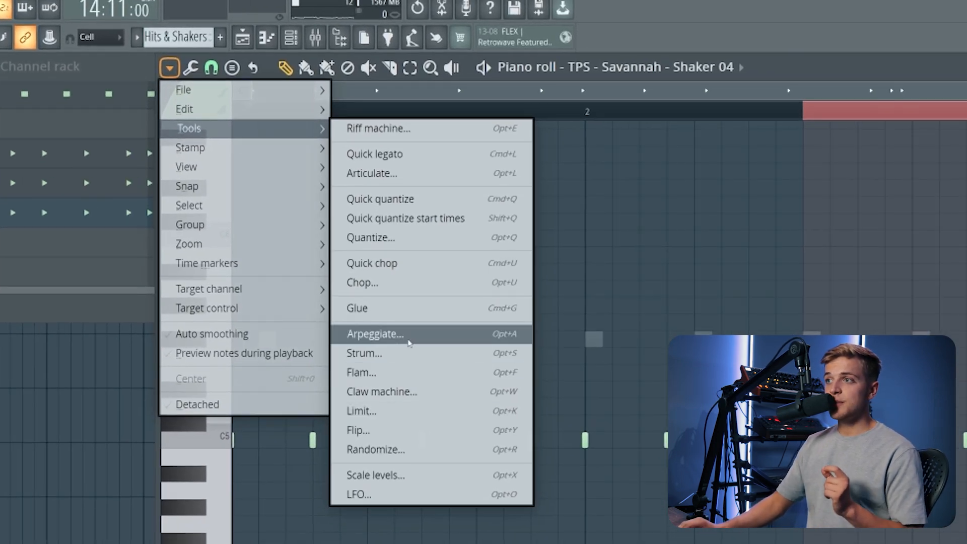
click(466, 342)
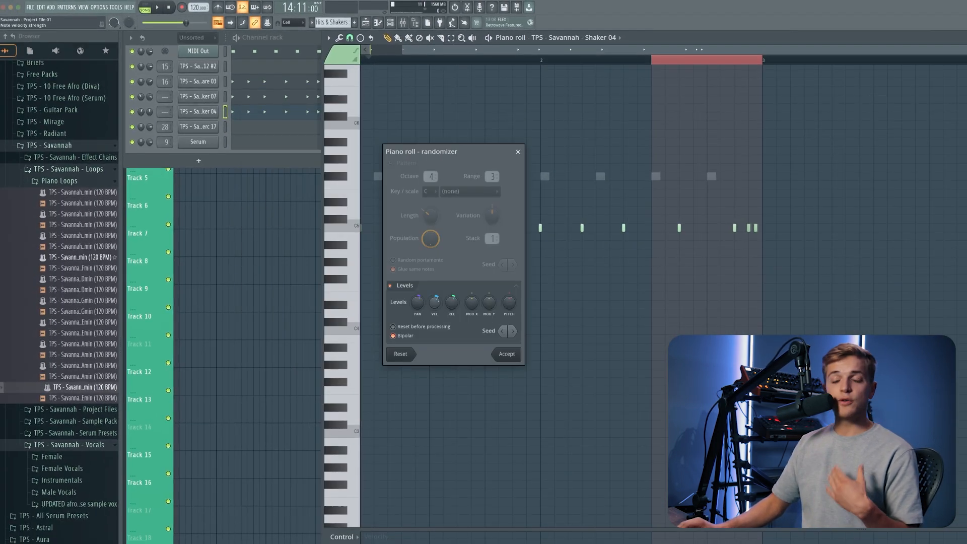